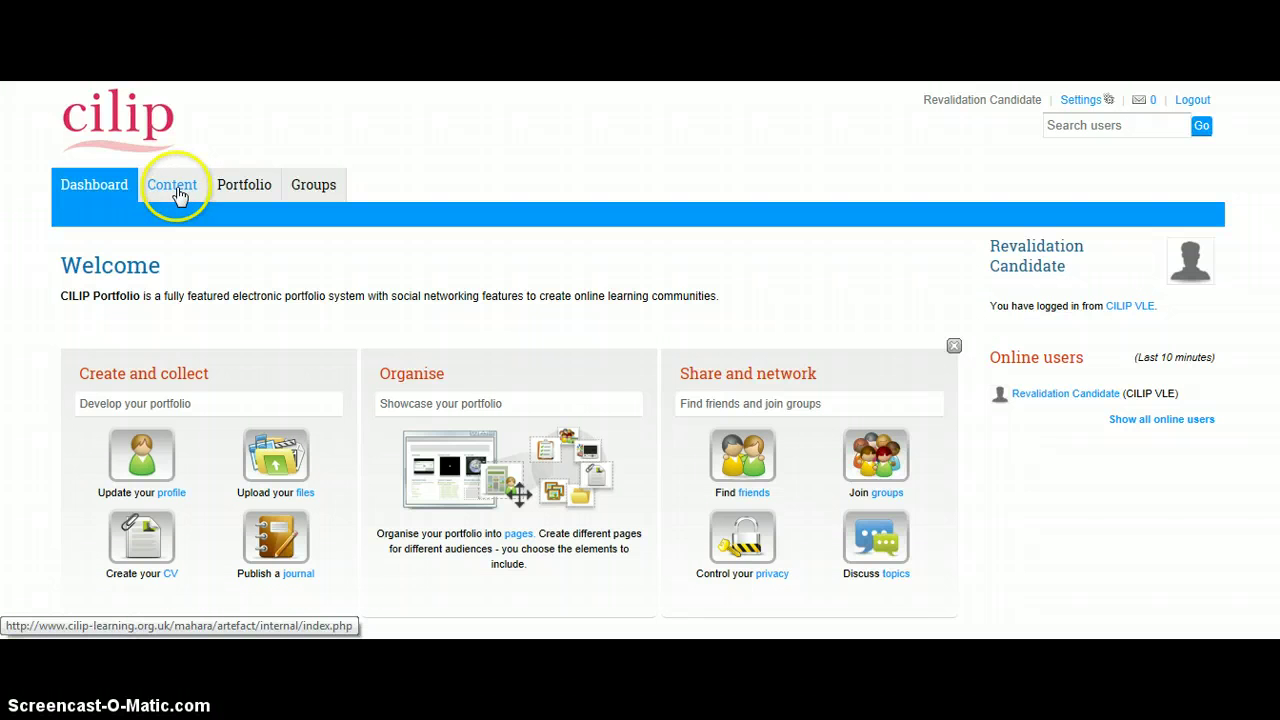
# Review the 2013 CPD activity list, then go from the Dashboard to the Portfolio Pages list
pyautogui.click(180, 194)
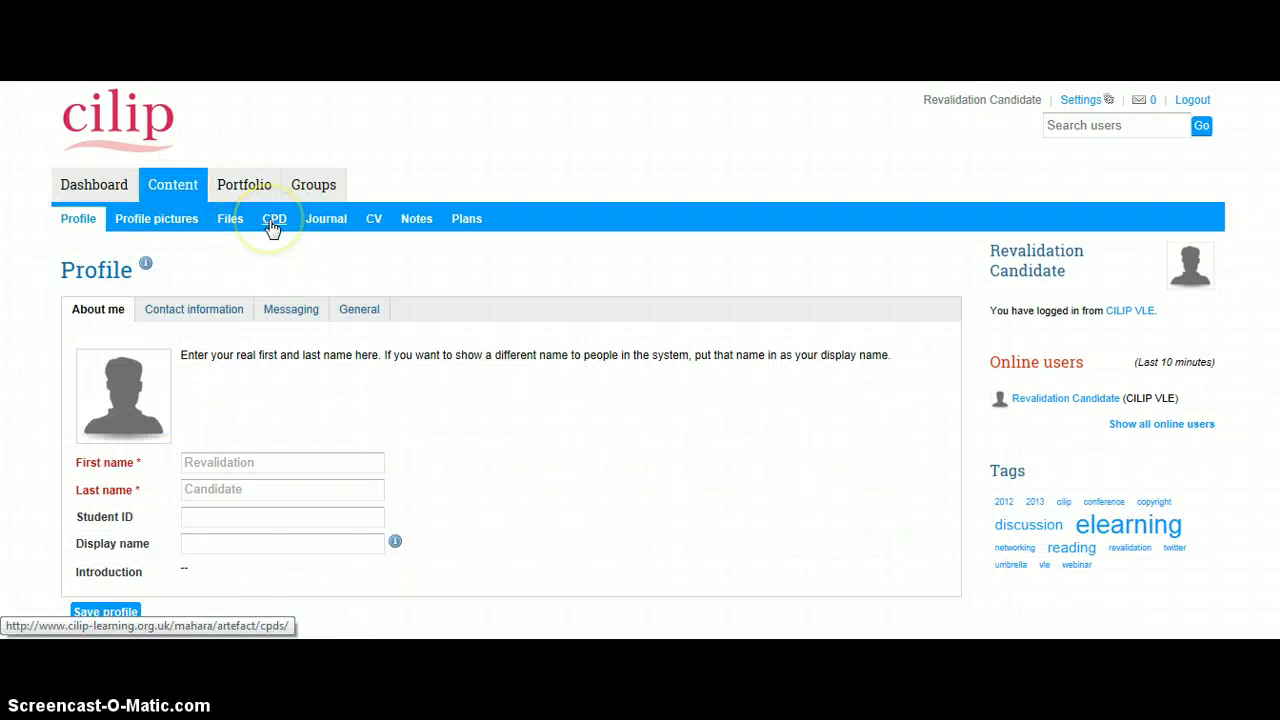
pyautogui.click(273, 222)
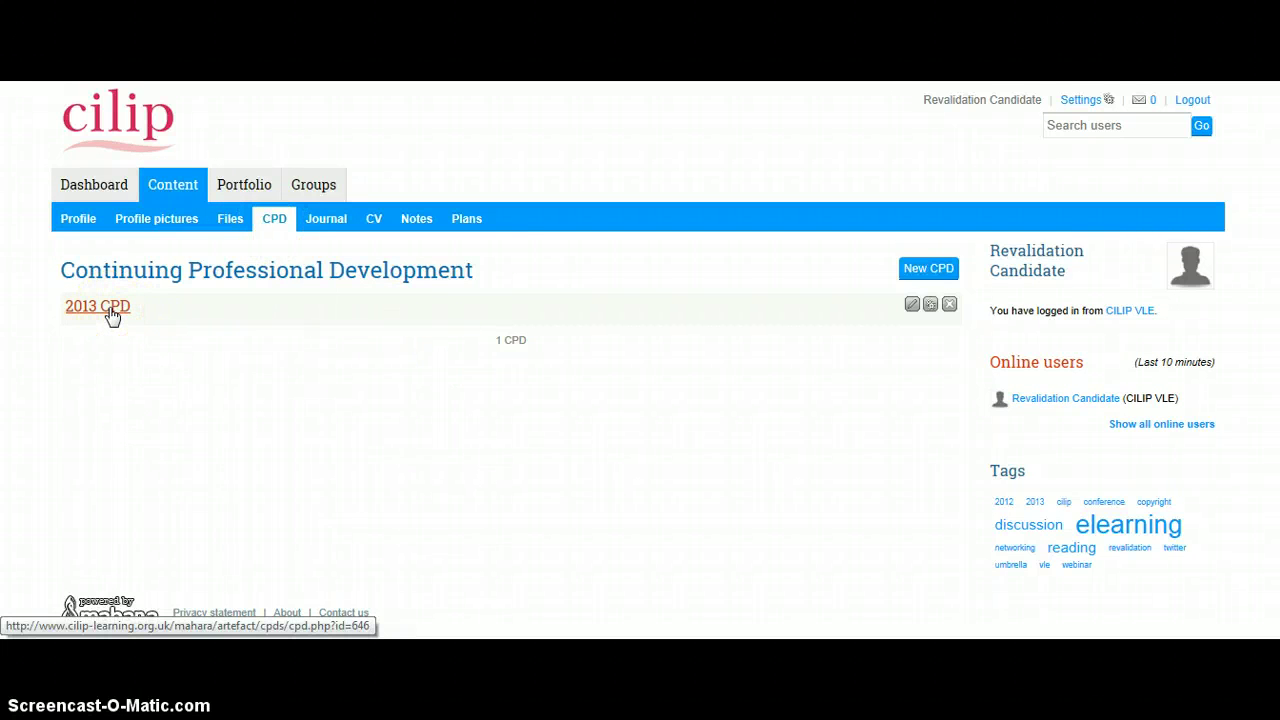
pyautogui.click(110, 310)
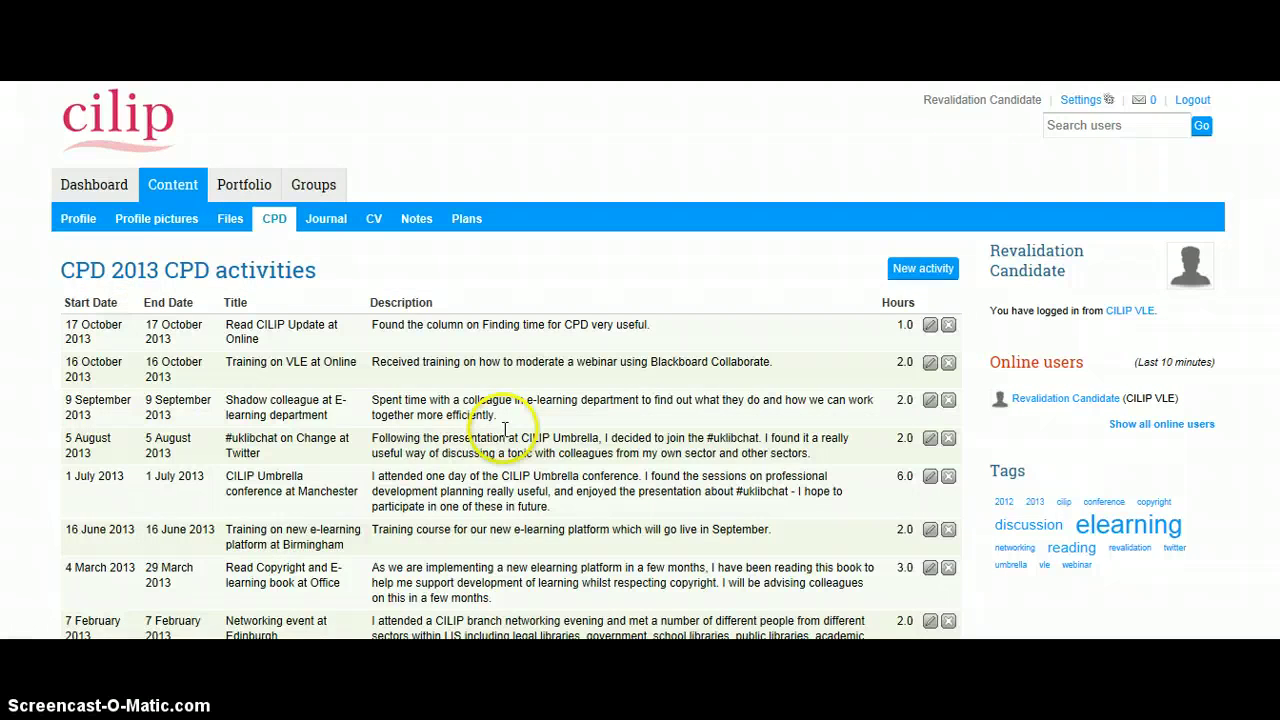
pyautogui.scroll(-3, 505, 428)
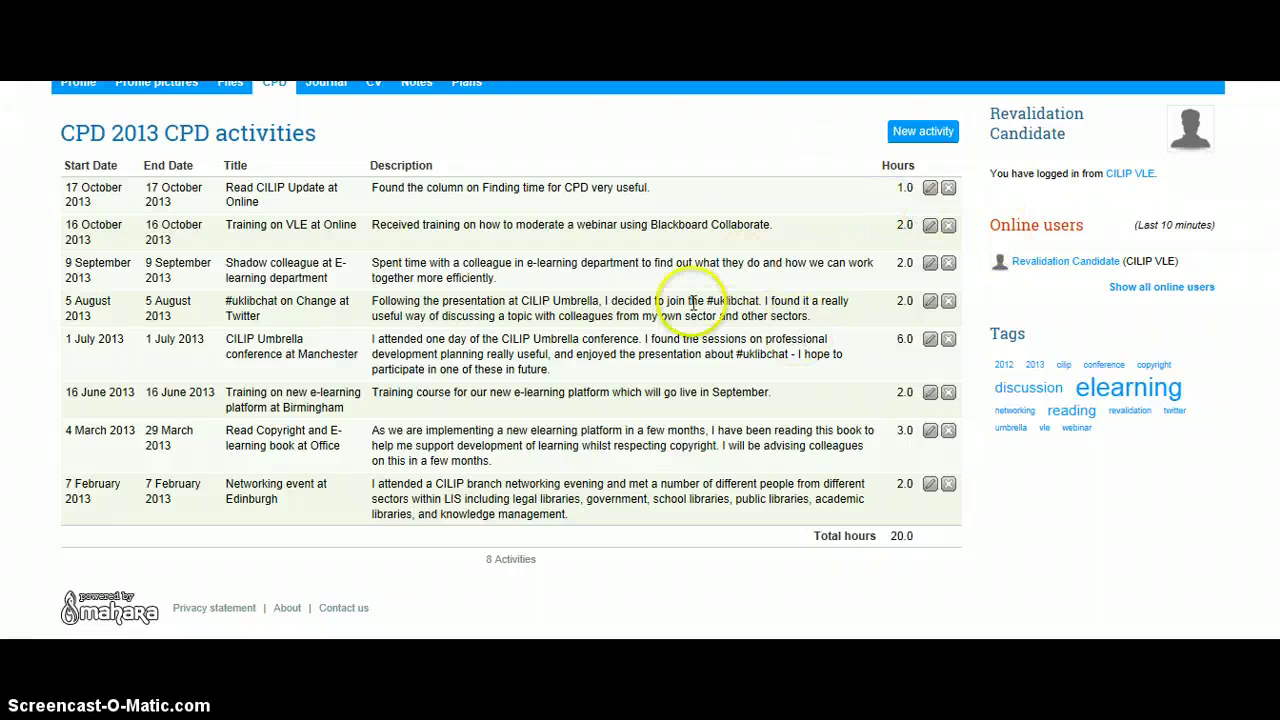
pyautogui.scroll(1, 665, 290)
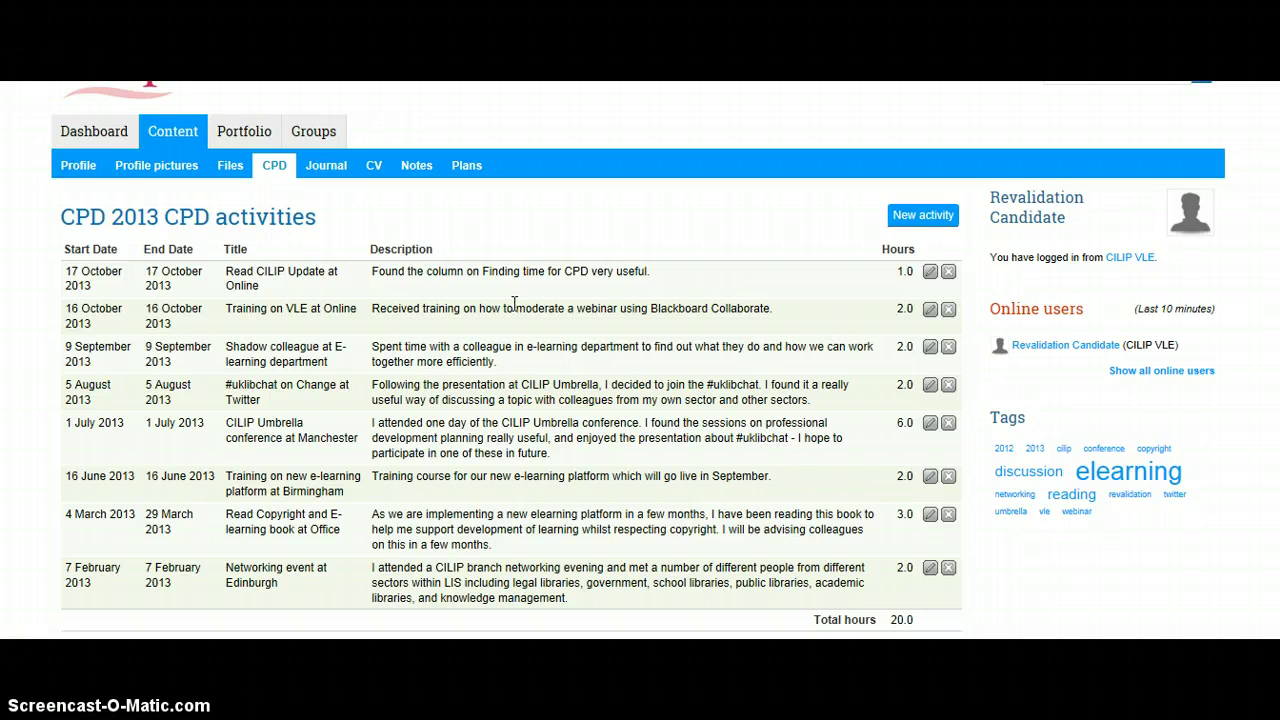
pyautogui.click(115, 140)
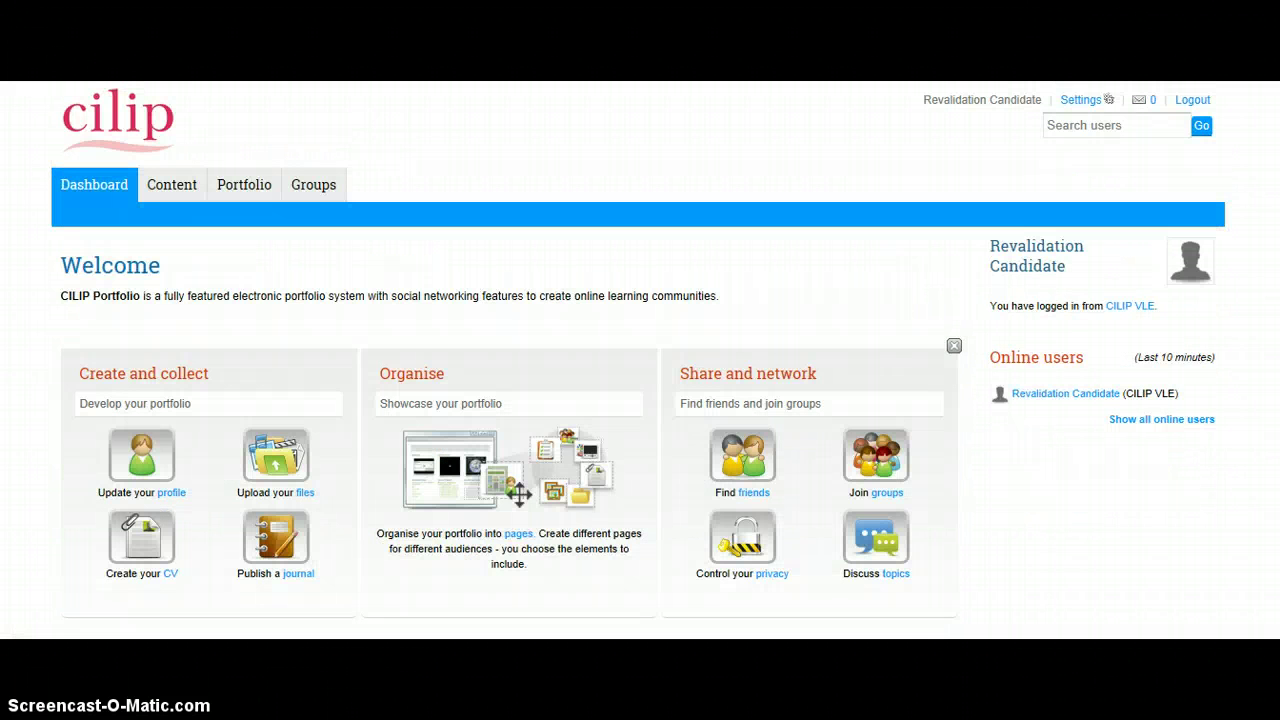
pyautogui.click(519, 537)
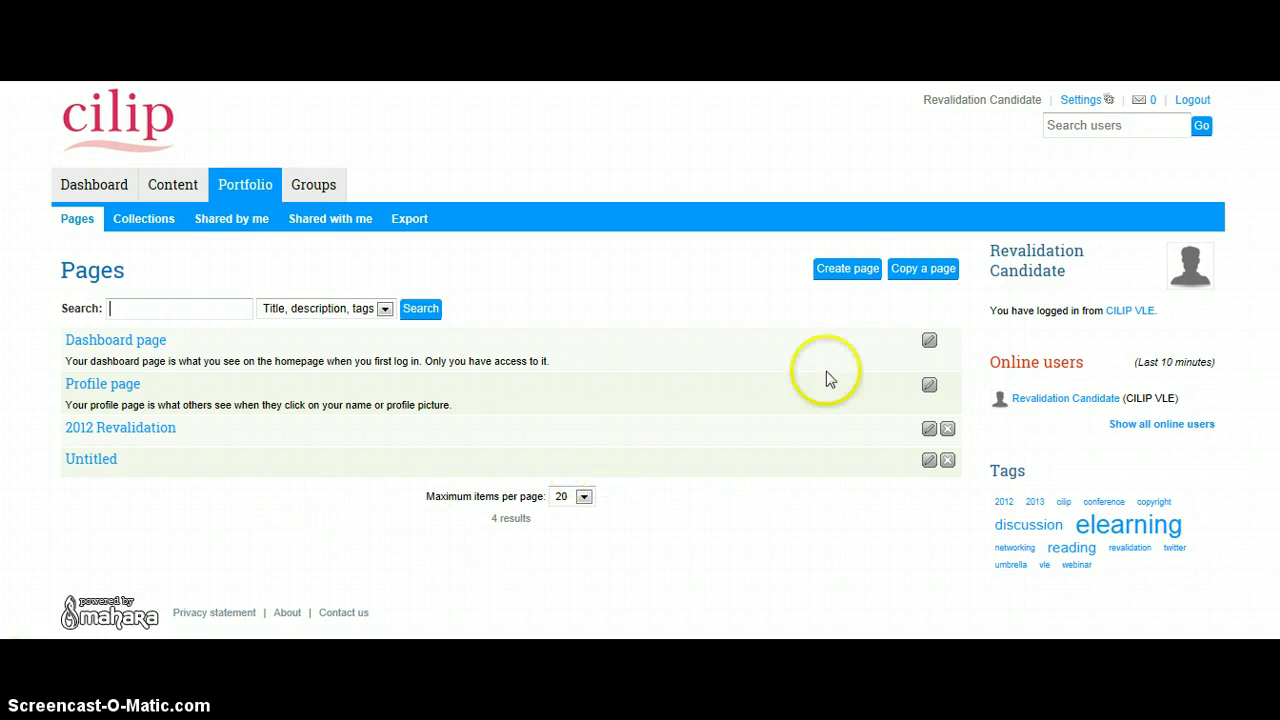
# Create and save page 'Revalidation 2013', described 'My revalidation for 2013', tagged 2013 and revalidation
pyautogui.click(848, 269)
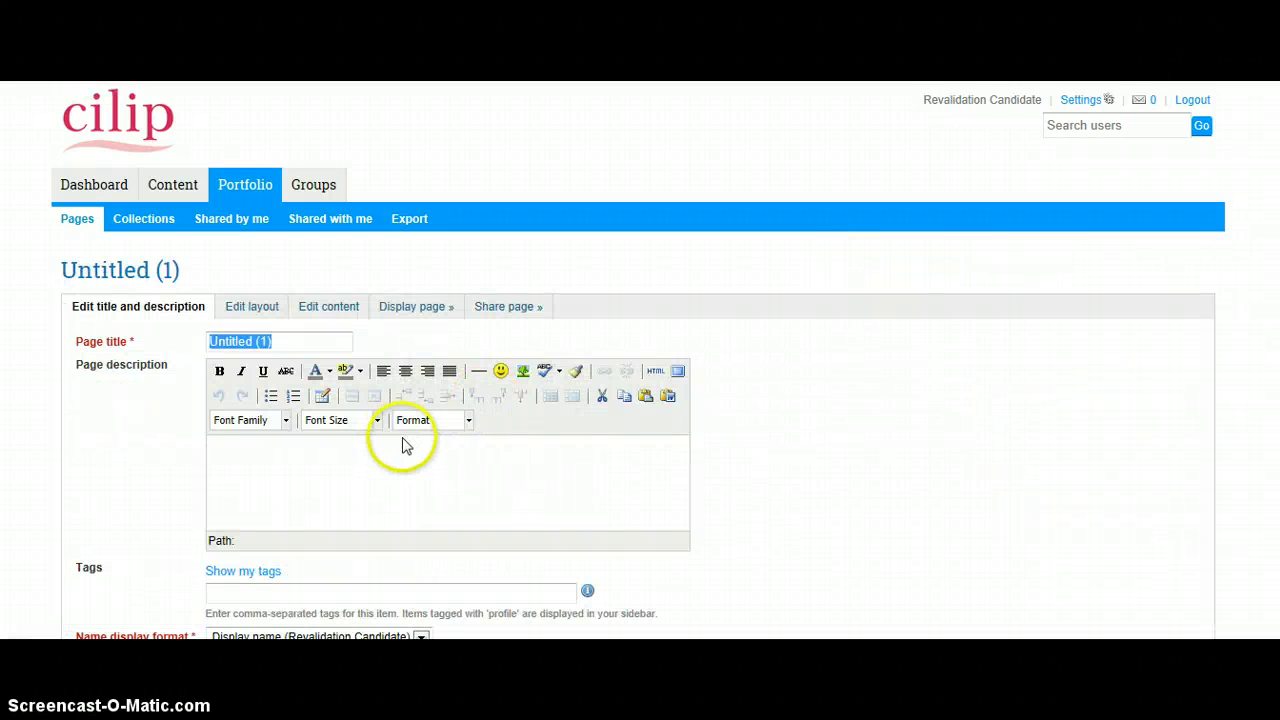
pyautogui.write('Re')
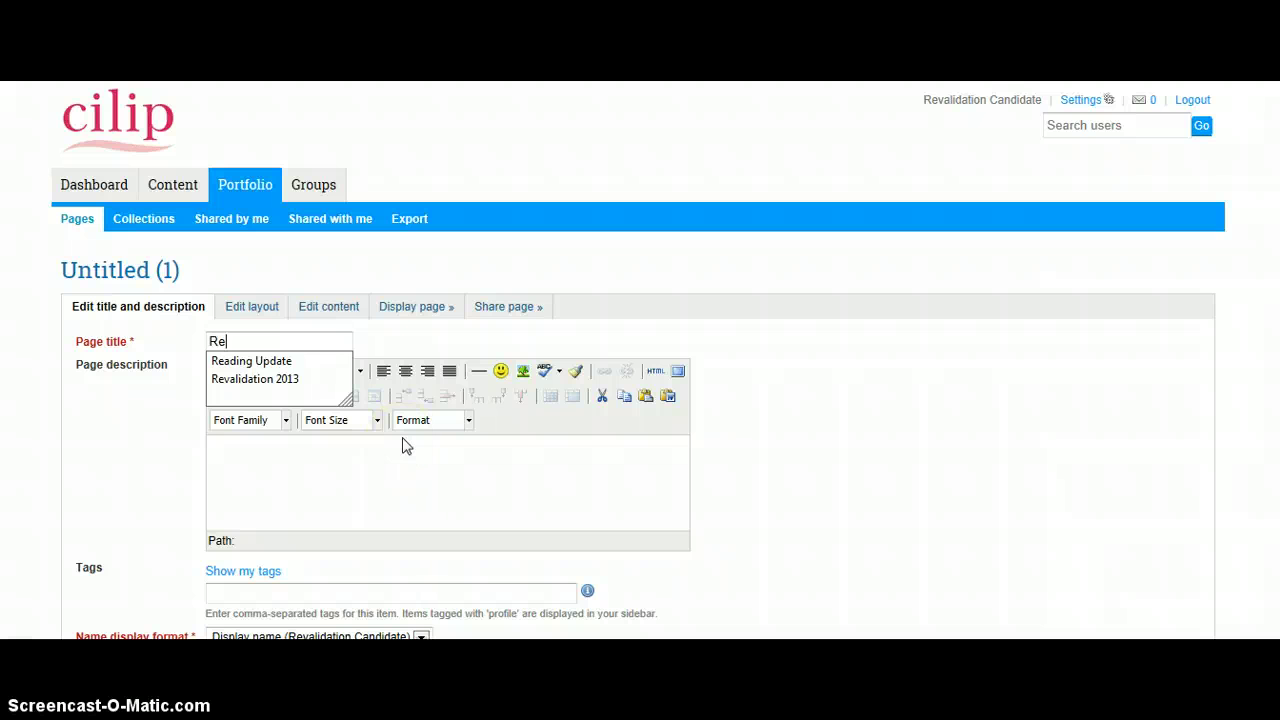
pyautogui.click(289, 381)
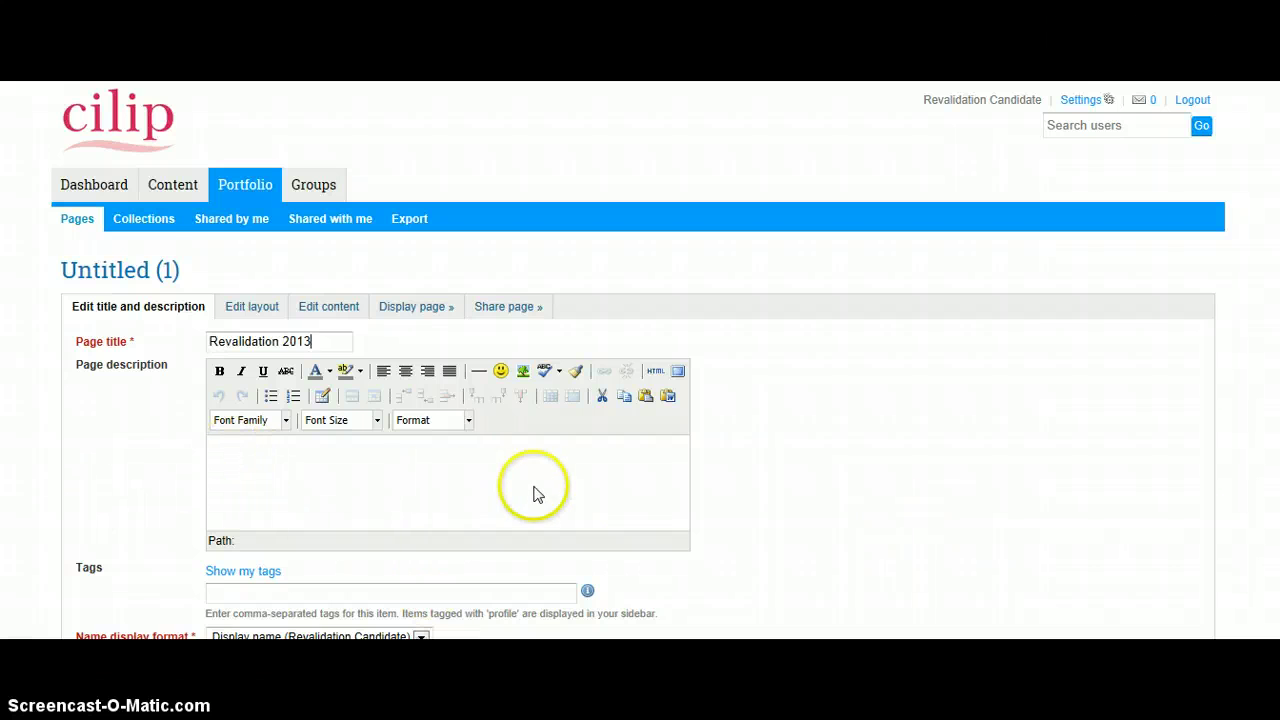
pyautogui.scroll(-1, 975, 470)
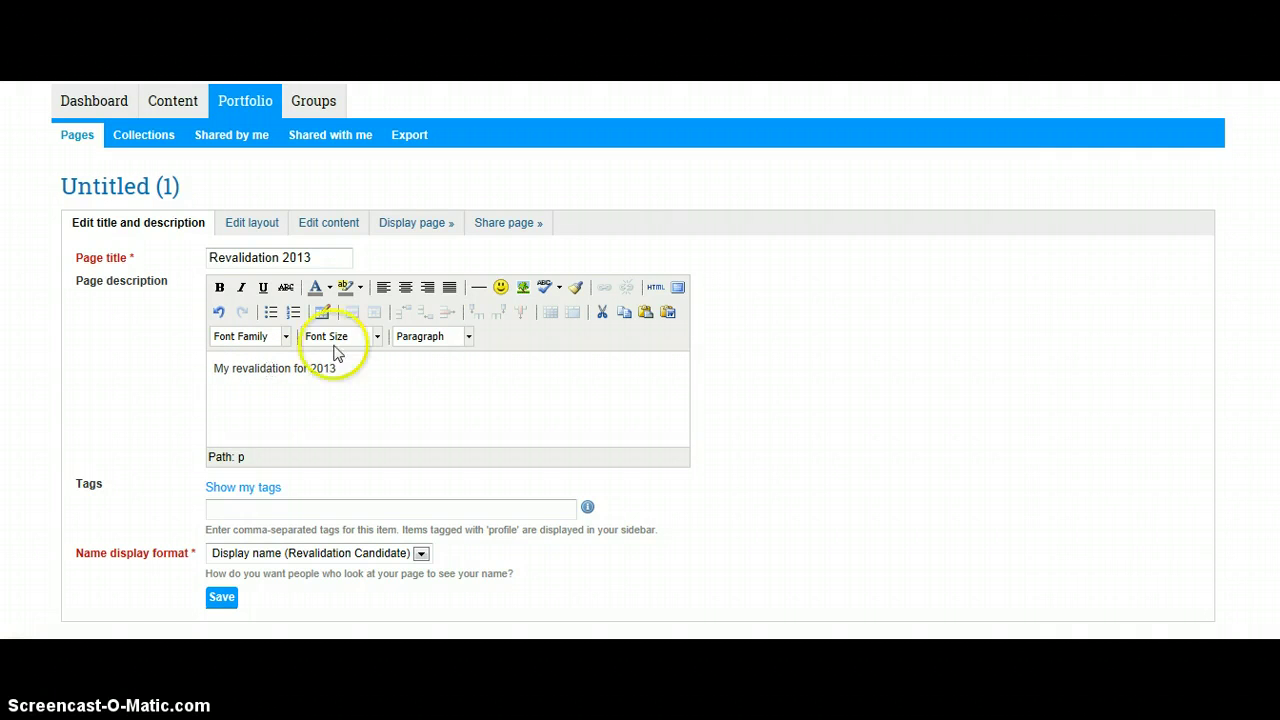
pyautogui.click(276, 509)
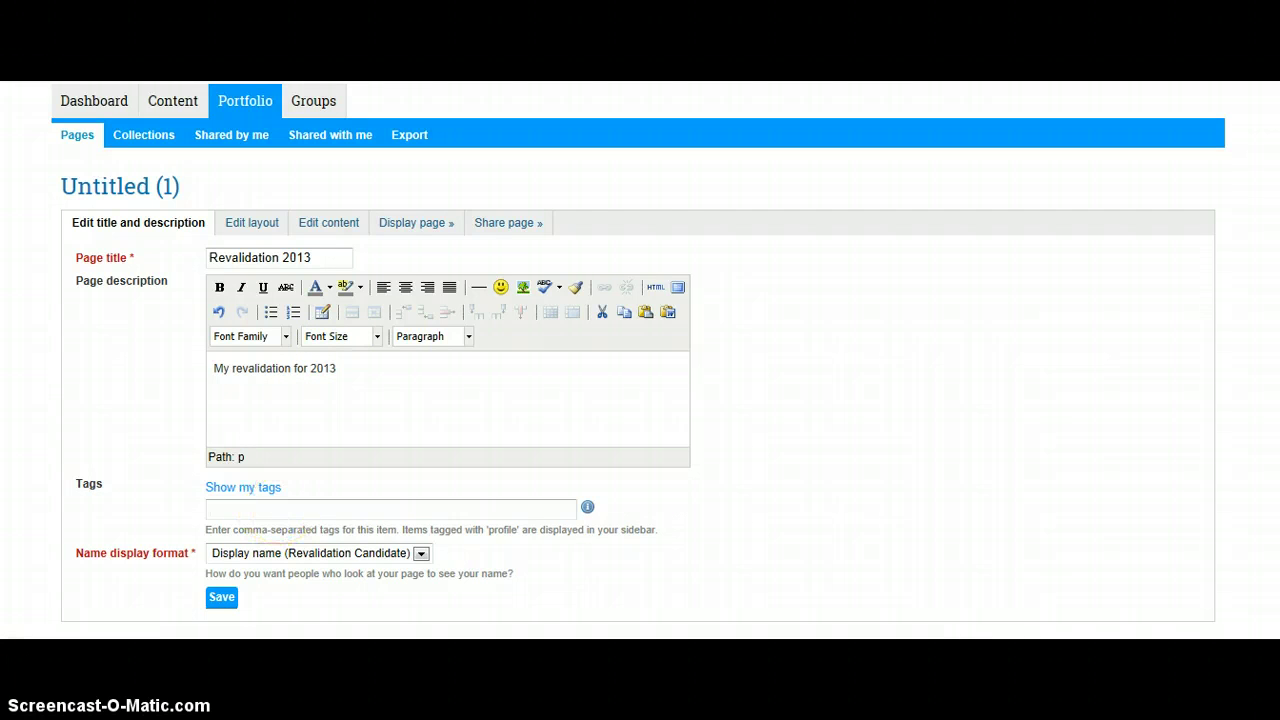
pyautogui.write('2013, revalidation')
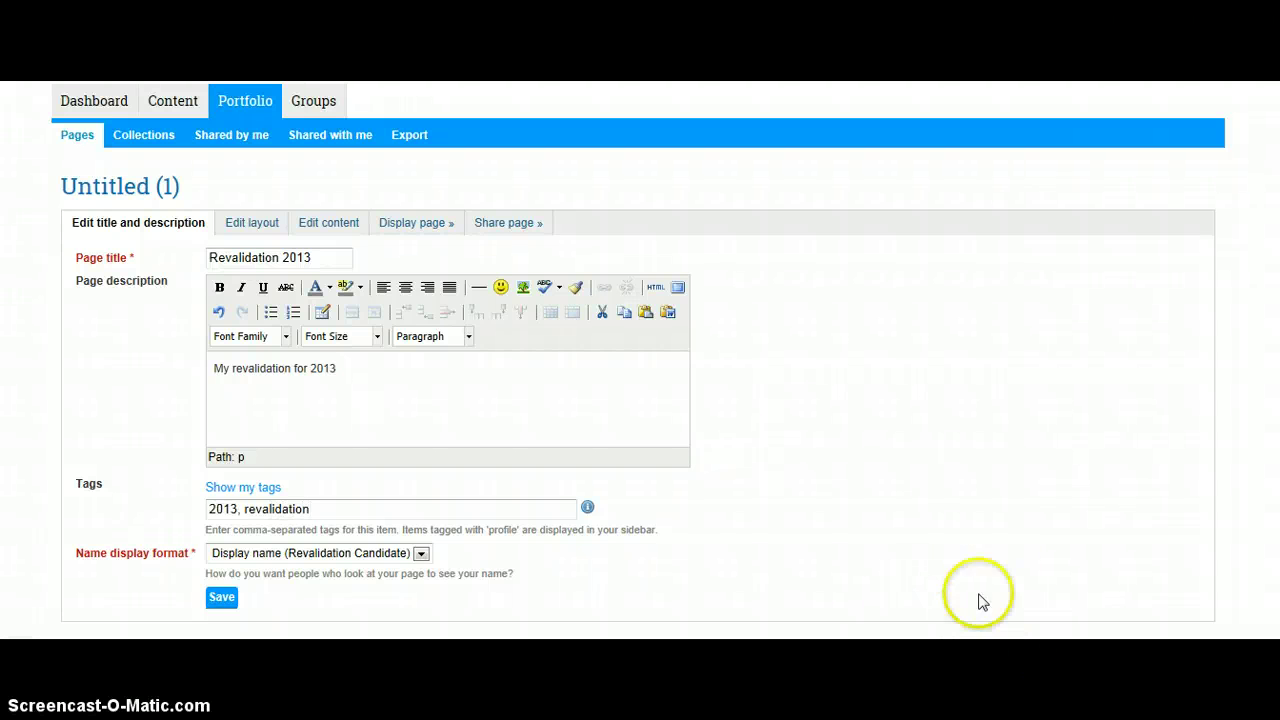
pyautogui.click(222, 599)
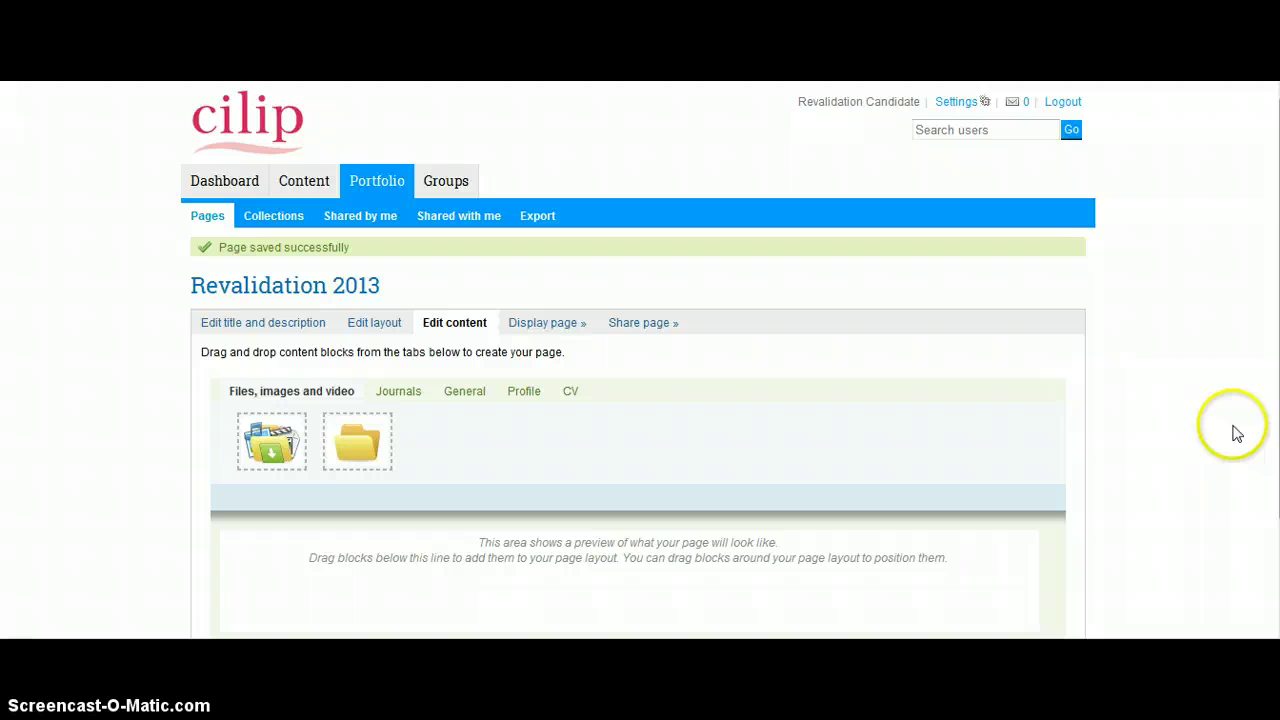
# Browse the Journals, CV, Profile and General content block tabs, ending on General
pyautogui.scroll(-3, 640, 360)
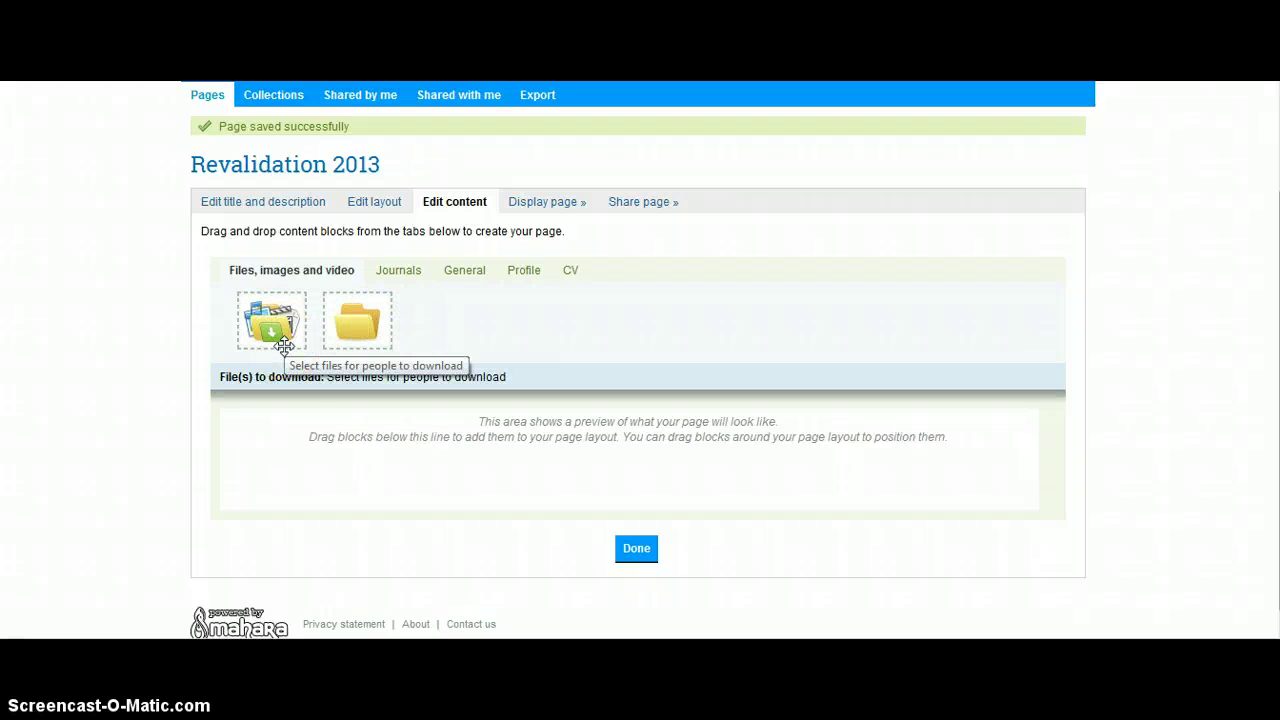
pyautogui.click(397, 275)
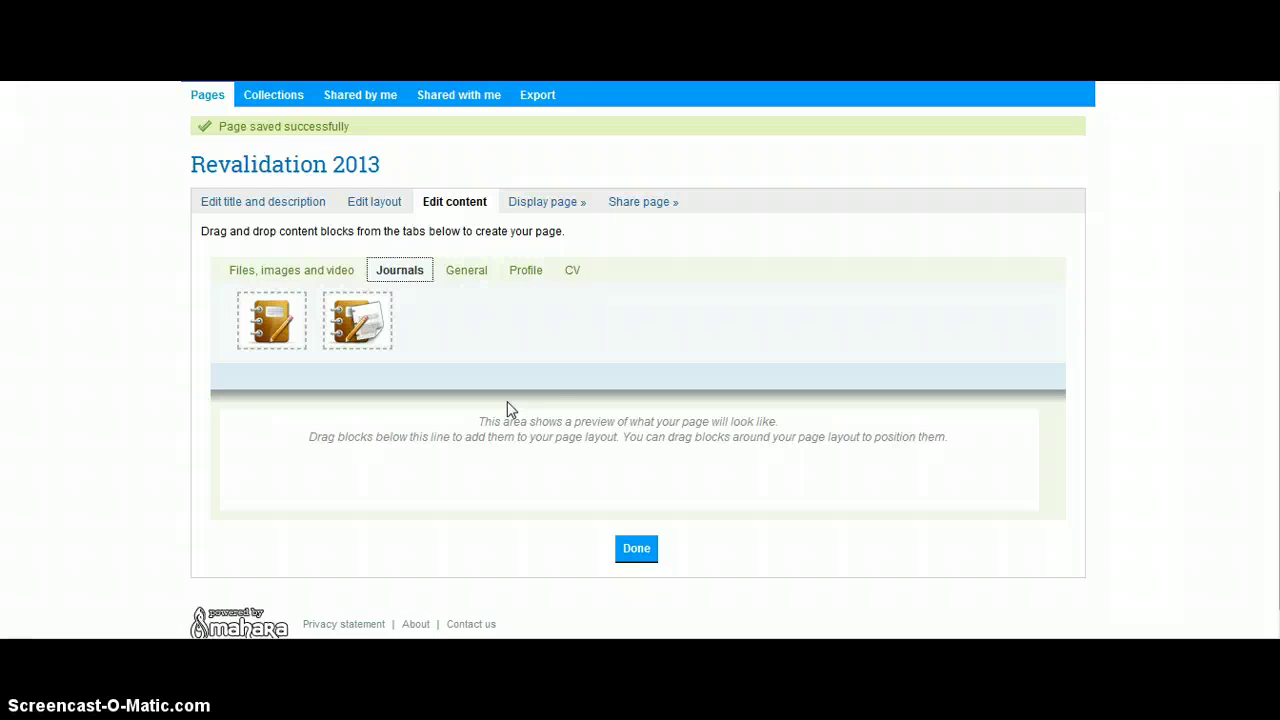
pyautogui.click(576, 273)
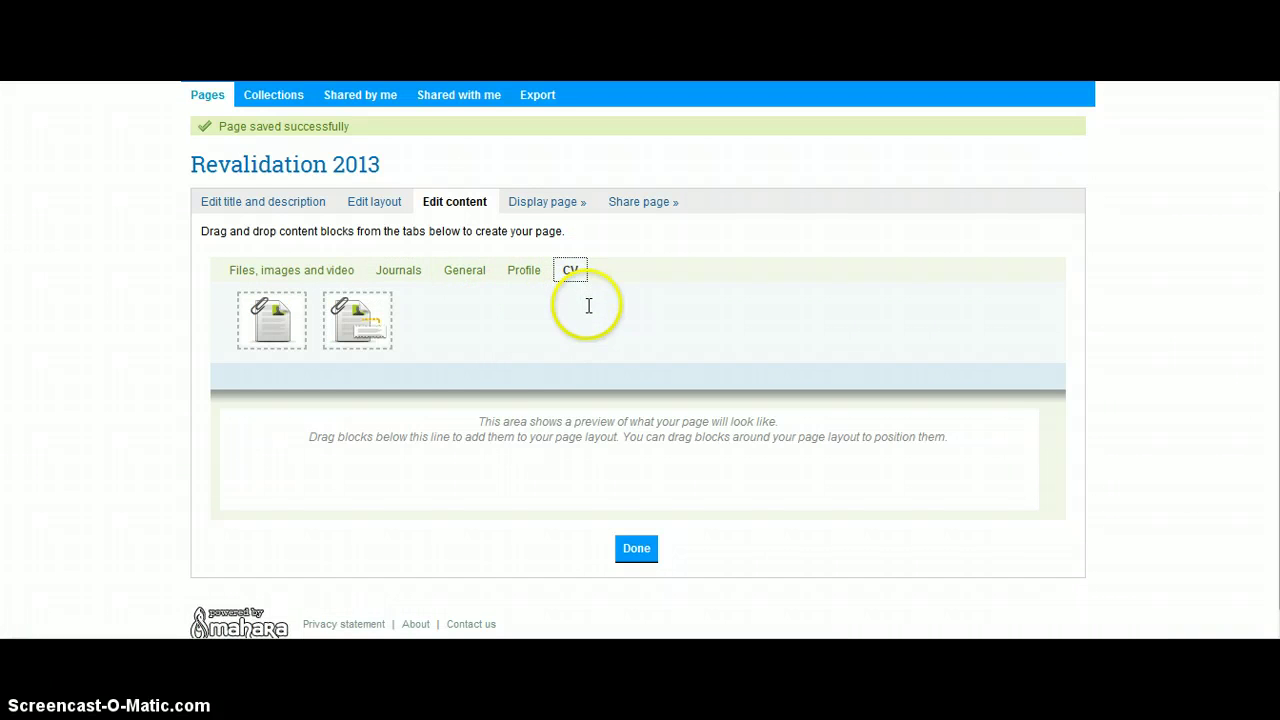
pyautogui.click(526, 276)
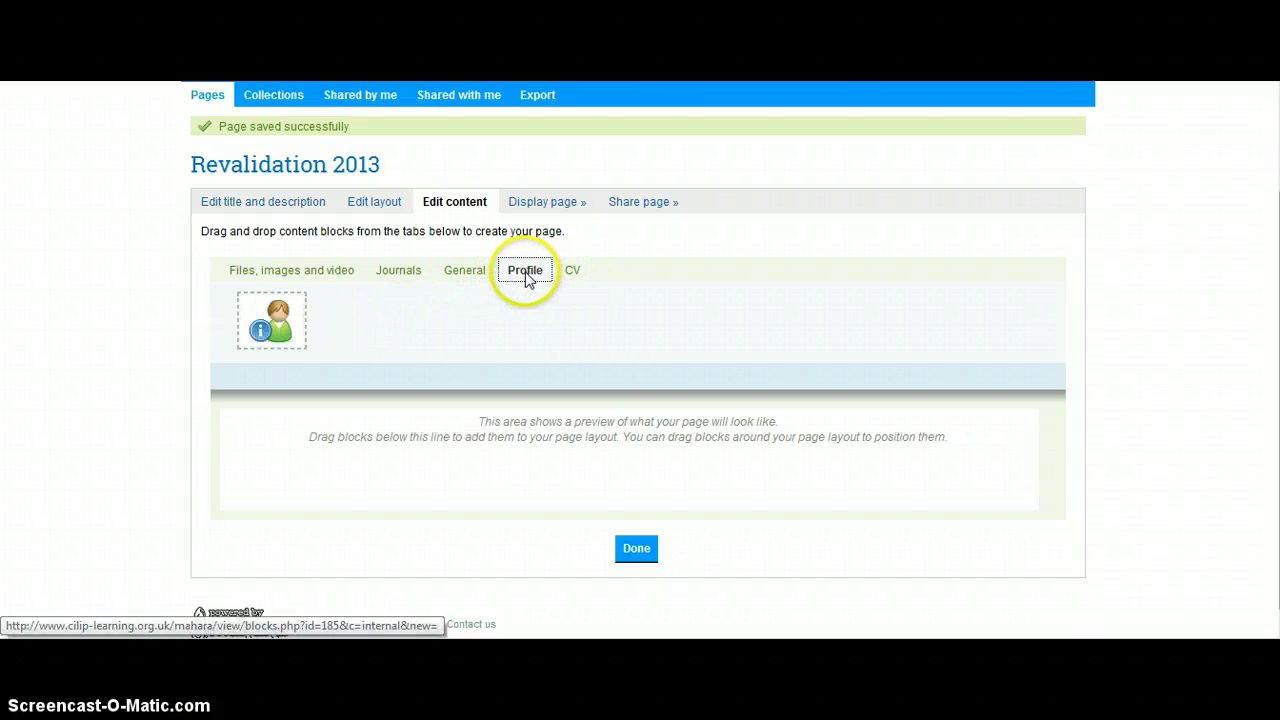
pyautogui.click(468, 275)
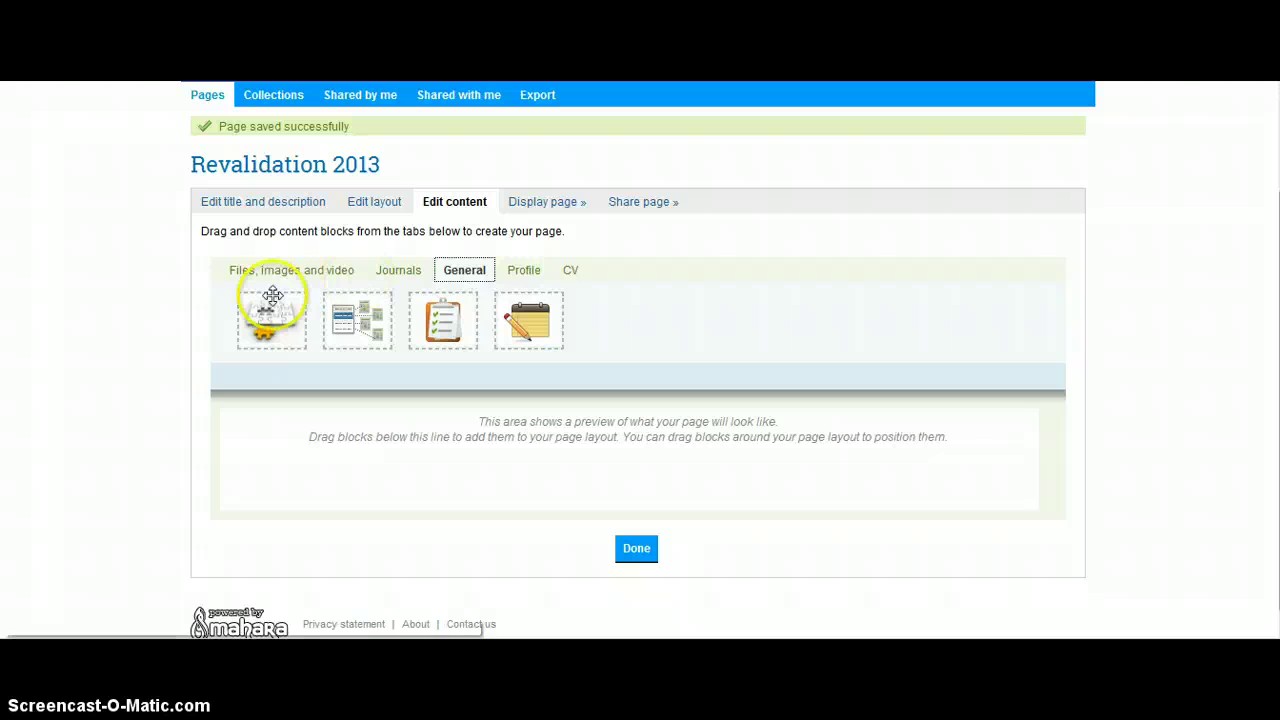
# Place the Your CPD block in the page set to show 2013 CPD, and save it
pyautogui.moveTo(258, 318)
pyautogui.mouseDown()
pyautogui.moveTo(252, 335)
pyautogui.moveTo(271, 306)
pyautogui.mouseUp()
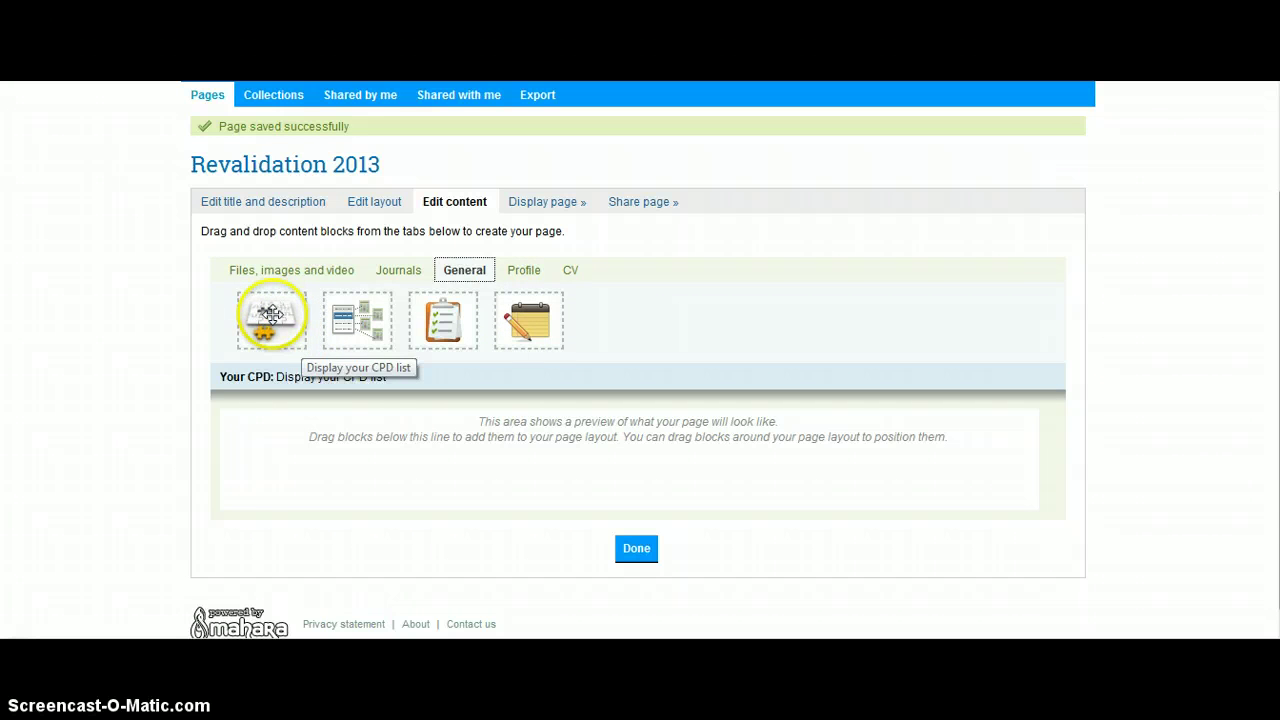
pyautogui.moveTo(272, 314); pyautogui.dragTo(277, 446)
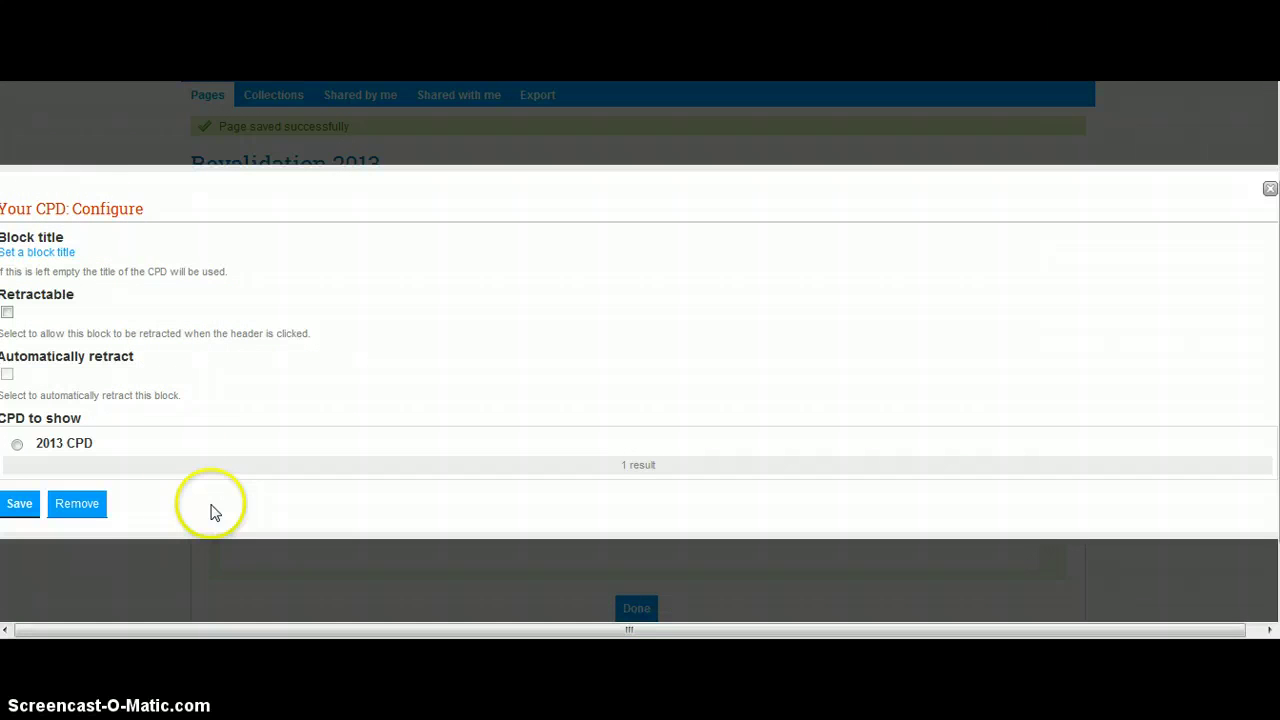
pyautogui.click(16, 446)
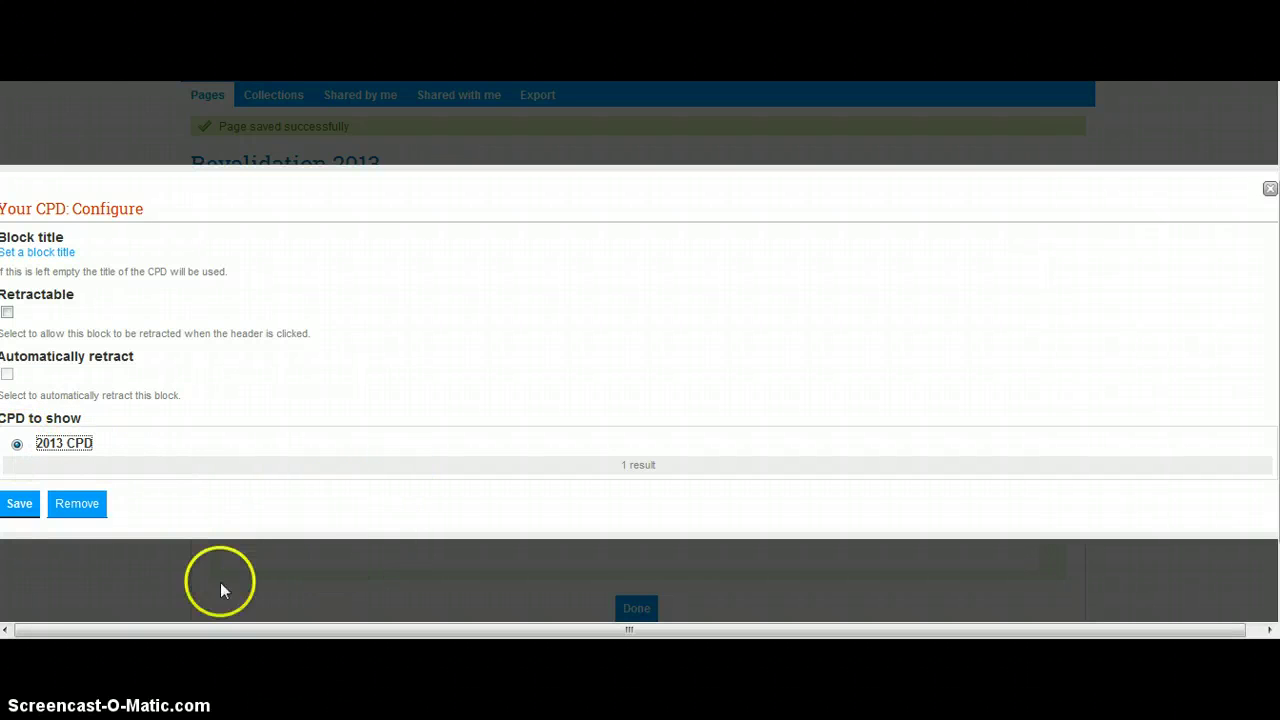
pyautogui.click(21, 510)
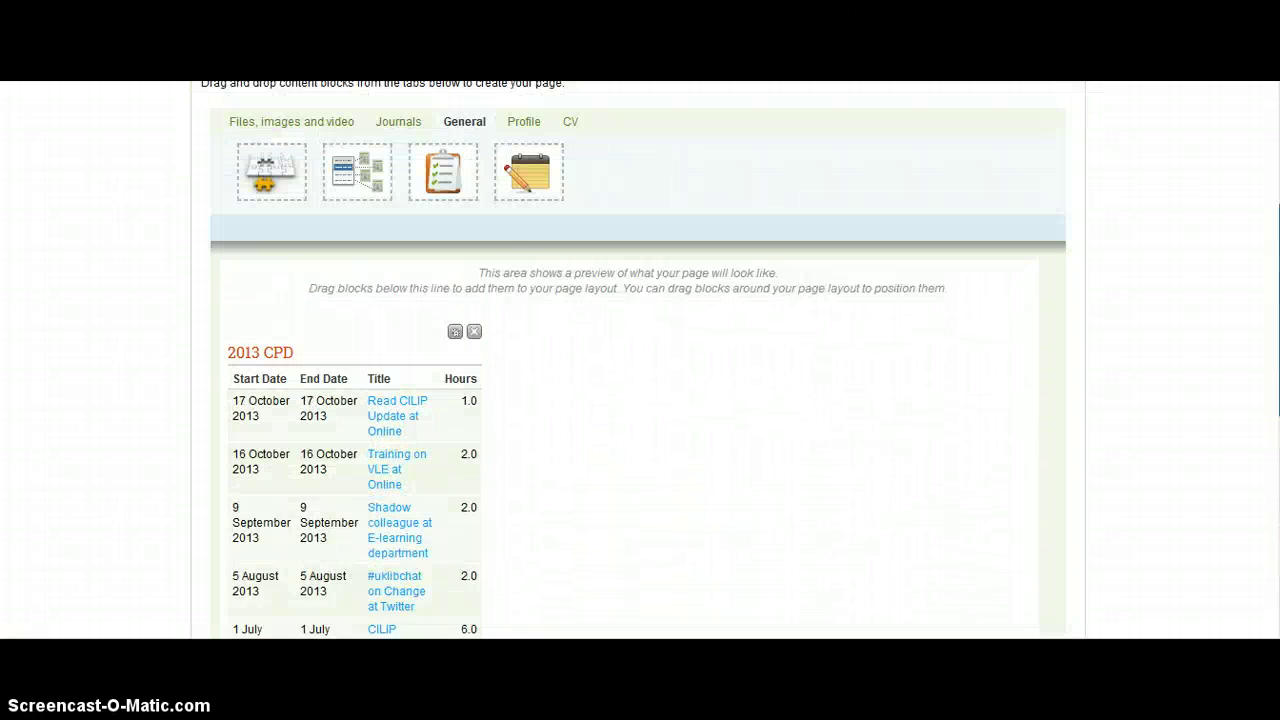
pyautogui.scroll(2, 640, 360)
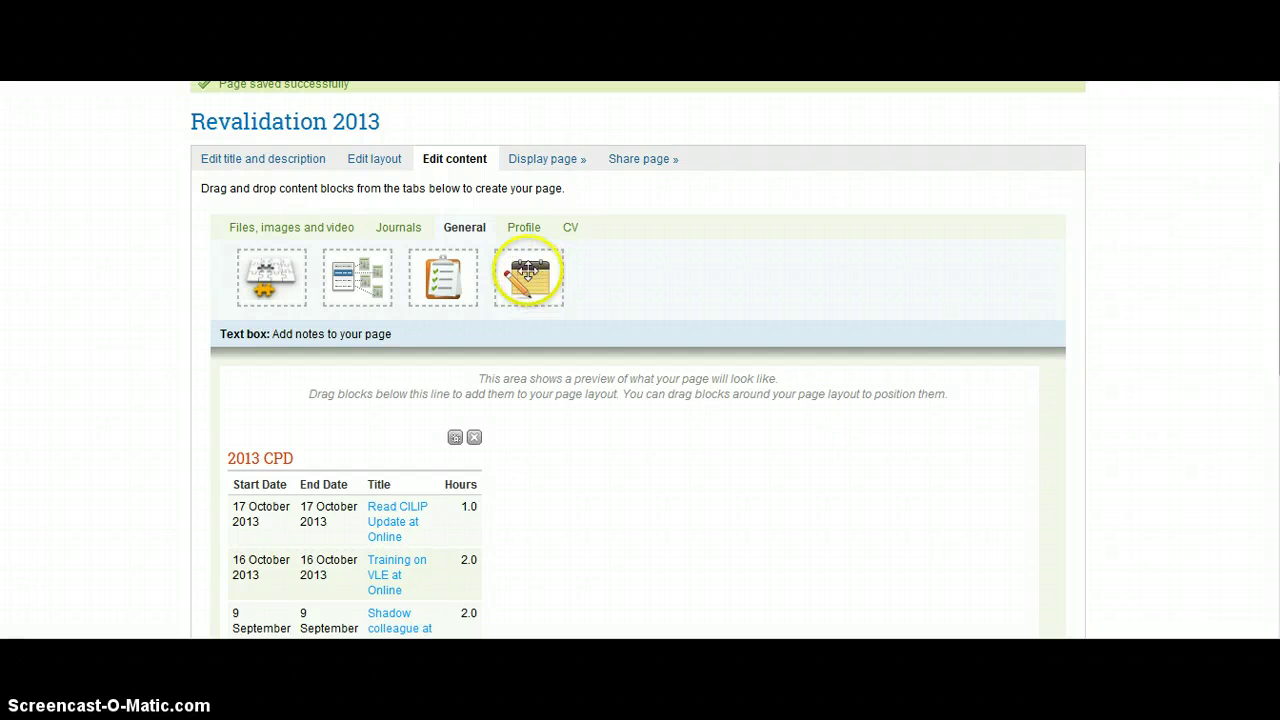
# Add a Text box block to the page and set its block title to 'Evaluative statement'
pyautogui.moveTo(535, 277)
pyautogui.mouseDown()
pyautogui.moveTo(555, 292)
pyautogui.moveTo(534, 277)
pyautogui.mouseUp()
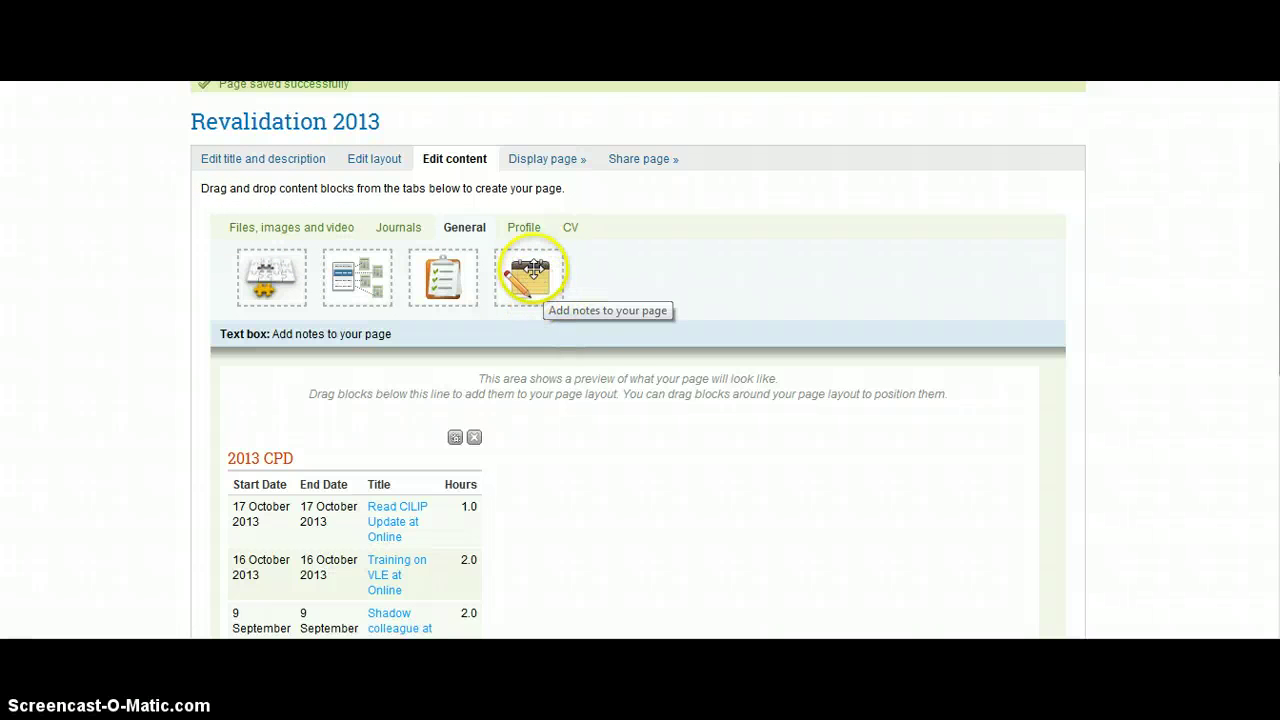
pyautogui.moveTo(532, 271); pyautogui.dragTo(670, 484)
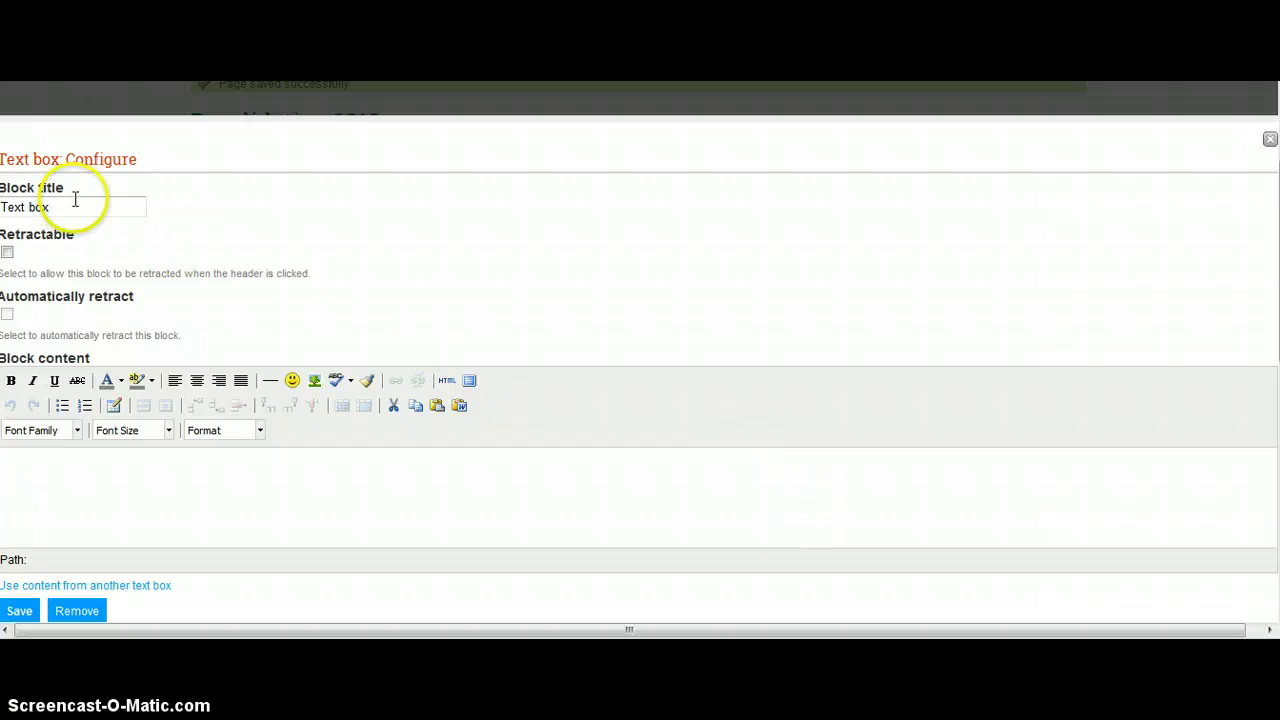
pyautogui.tripleClick(67, 206)
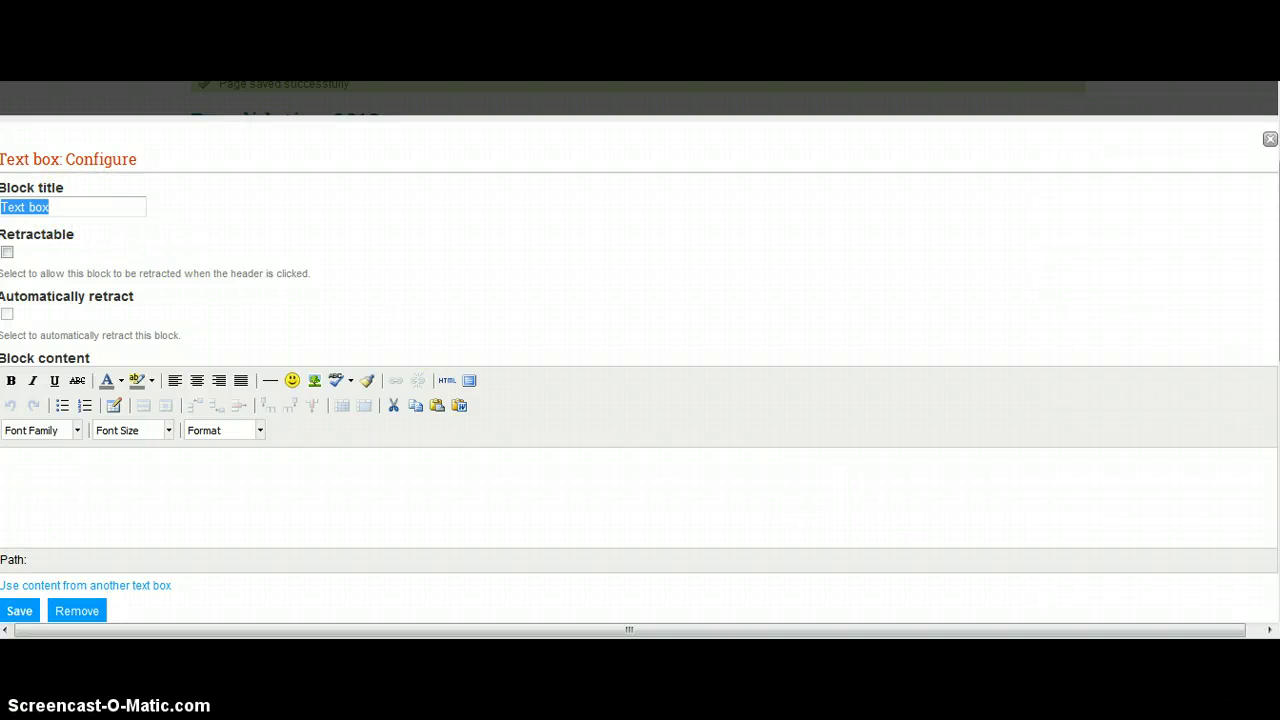
pyautogui.write('Ev')
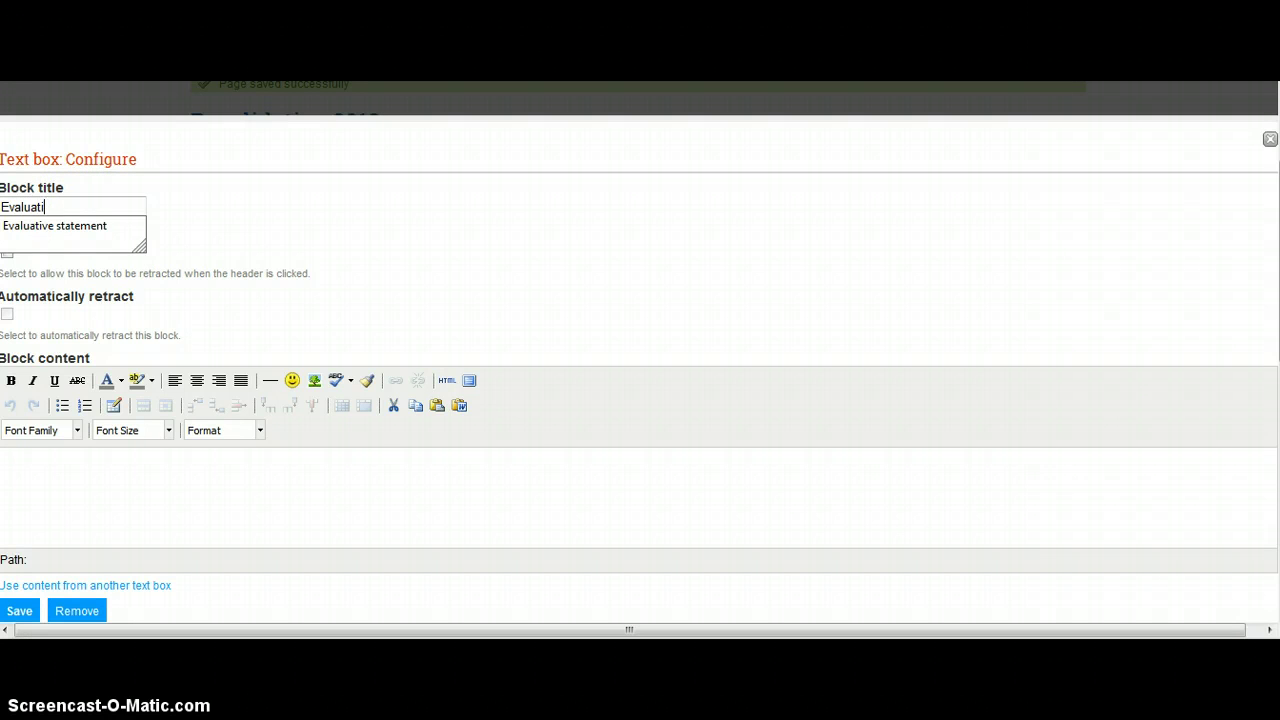
pyautogui.write('aluati')
pyautogui.press('BackSpace')
pyautogui.press('Down')
pyautogui.press('Return')
pyautogui.click(291, 641)
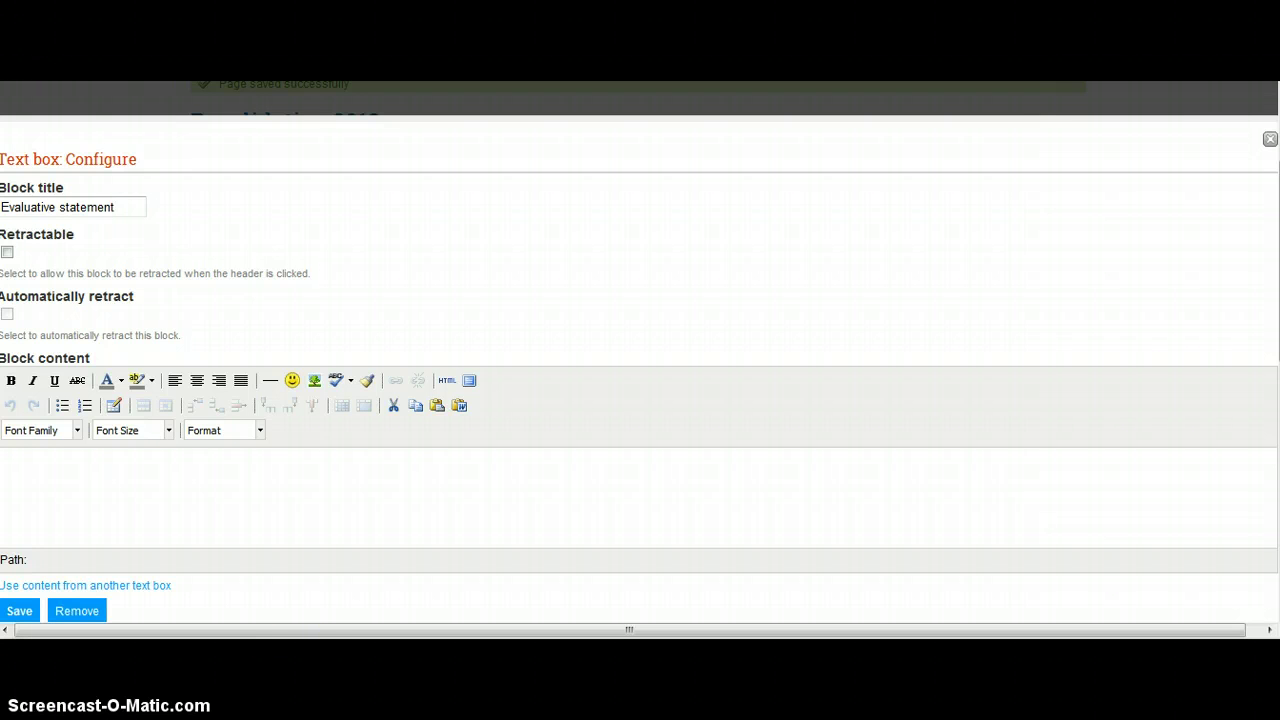
pyautogui.click(296, 625)
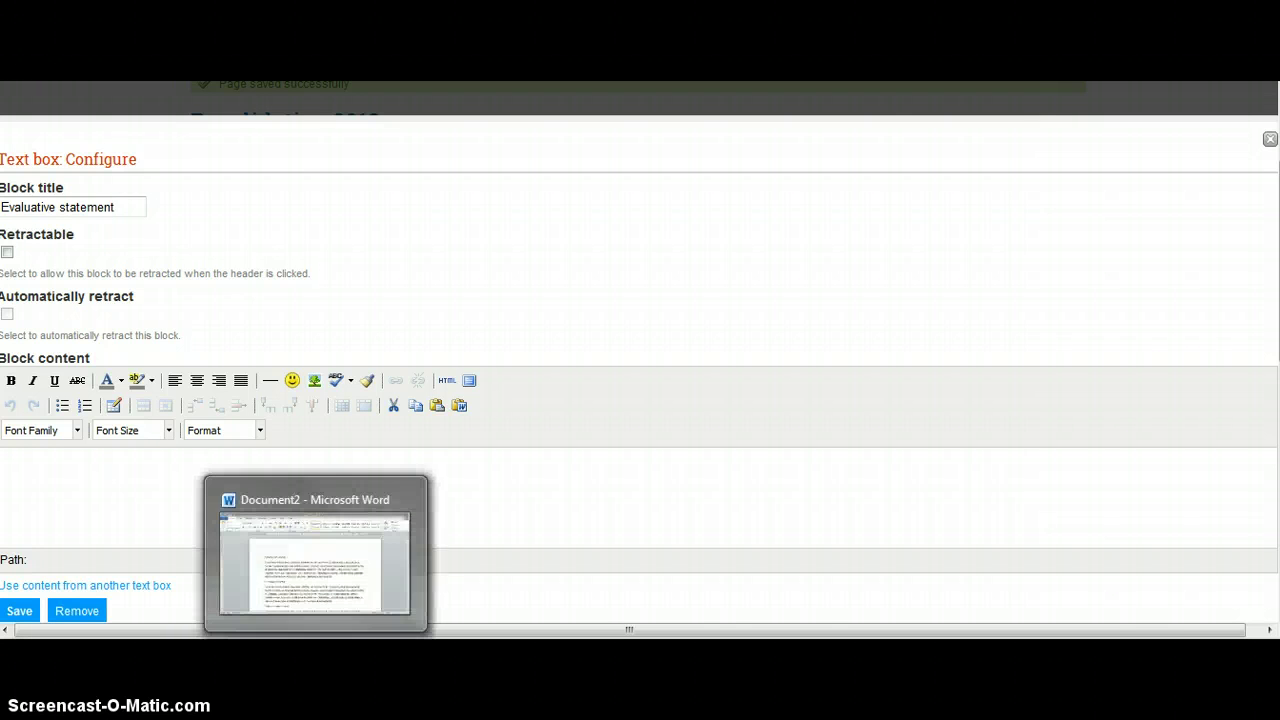
# Copy the whole statement from Word, Personal performance through the last paragraph, and return to Mahara
pyautogui.click(315, 648)
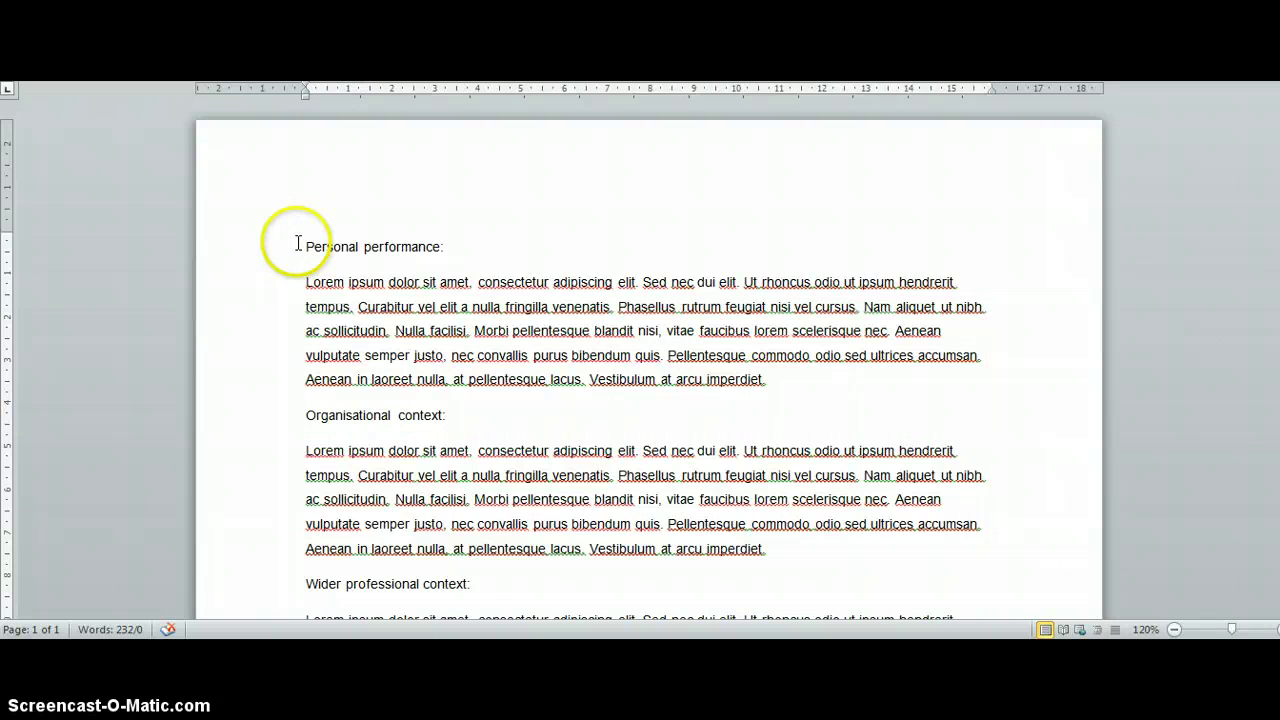
pyautogui.moveTo(305, 245); pyautogui.dragTo(521, 331)
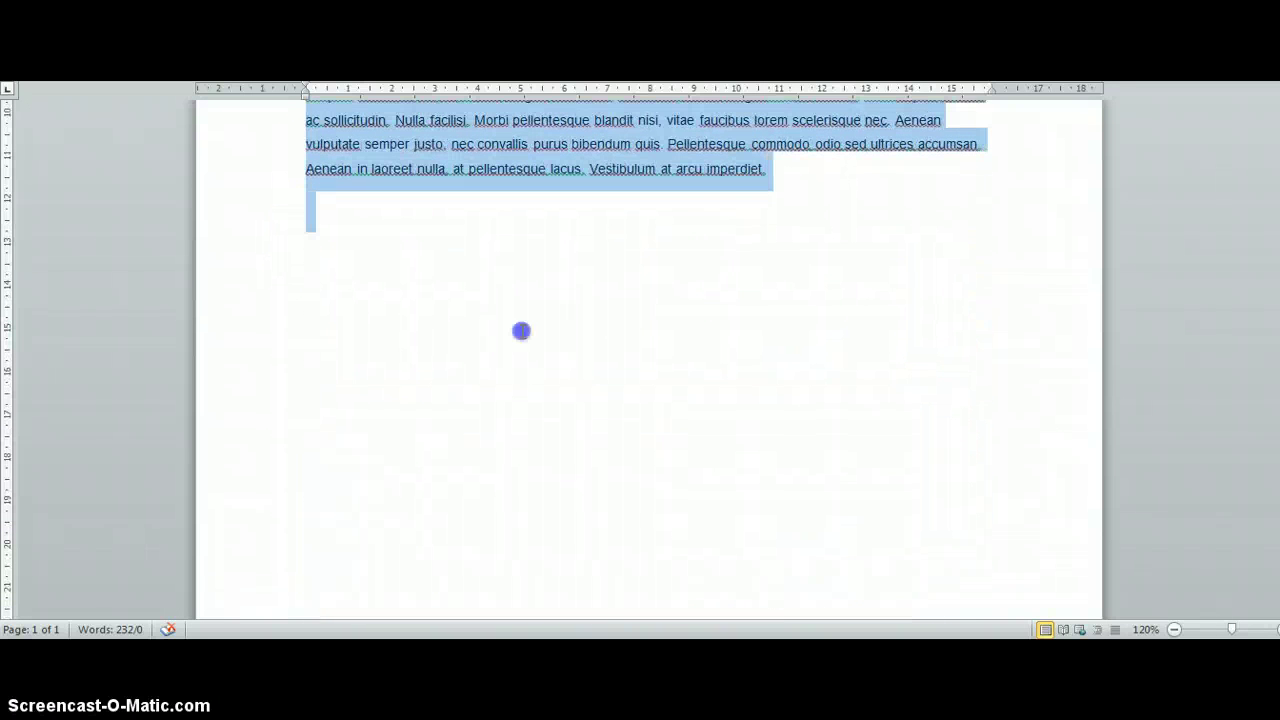
pyautogui.moveTo(761, 194); pyautogui.dragTo(777, 171)
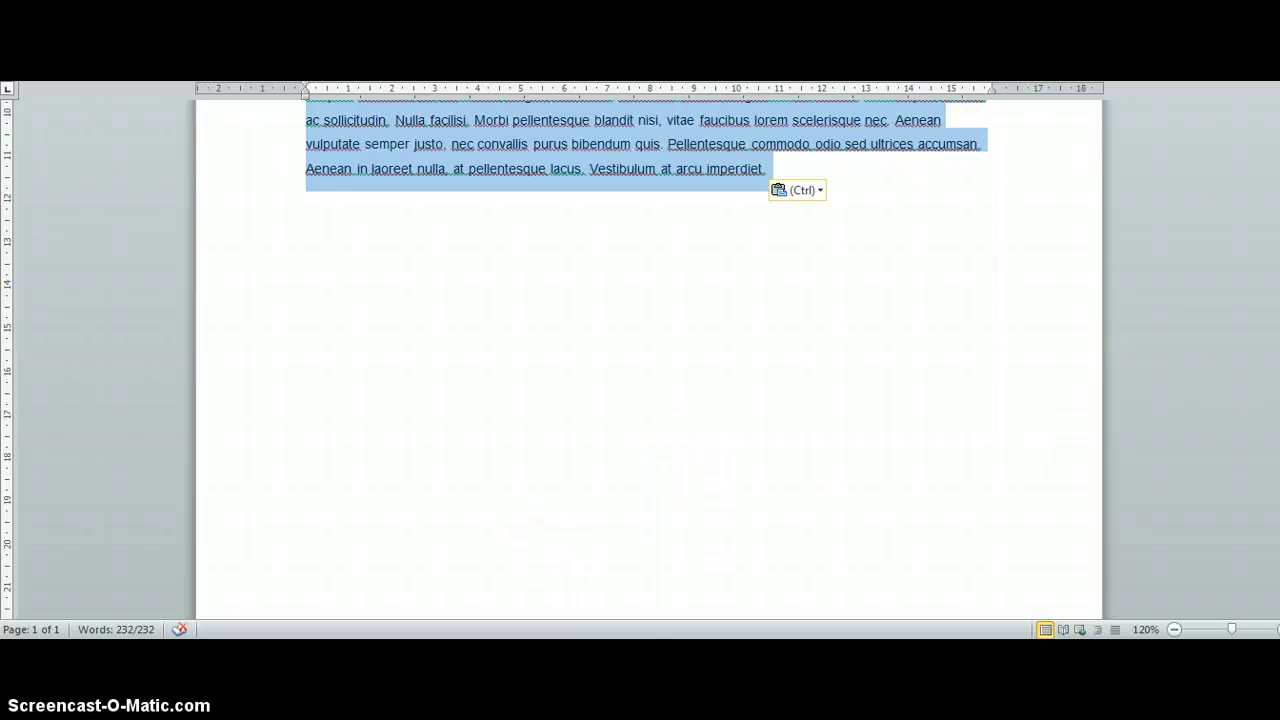
pyautogui.click(327, 660)
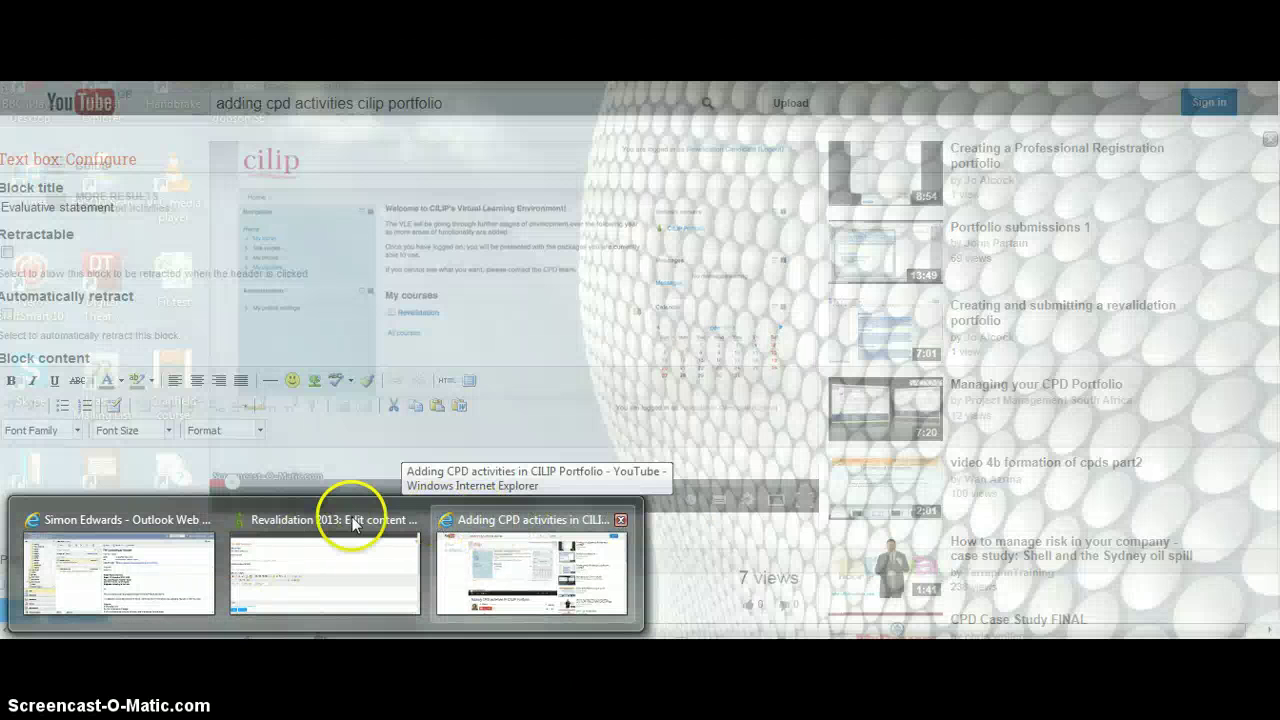
pyautogui.click(343, 522)
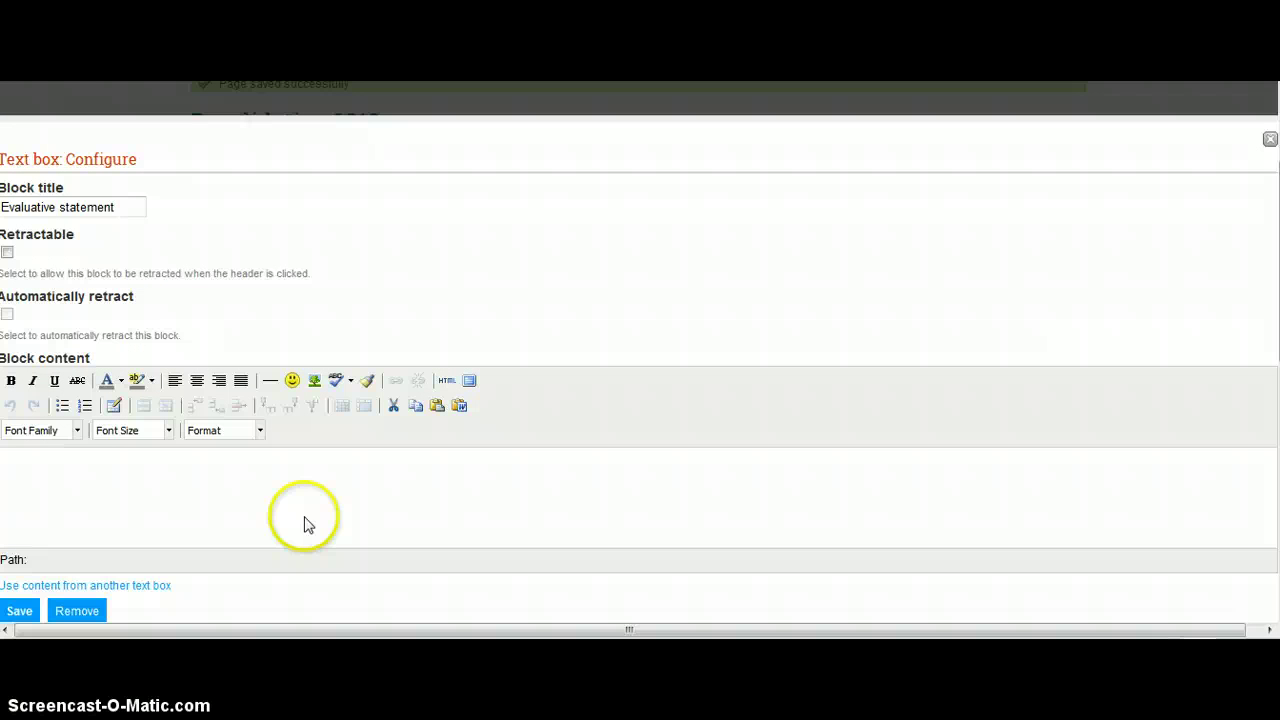
# Paste the copied evaluative statement into the block content
pyautogui.click(52, 485)
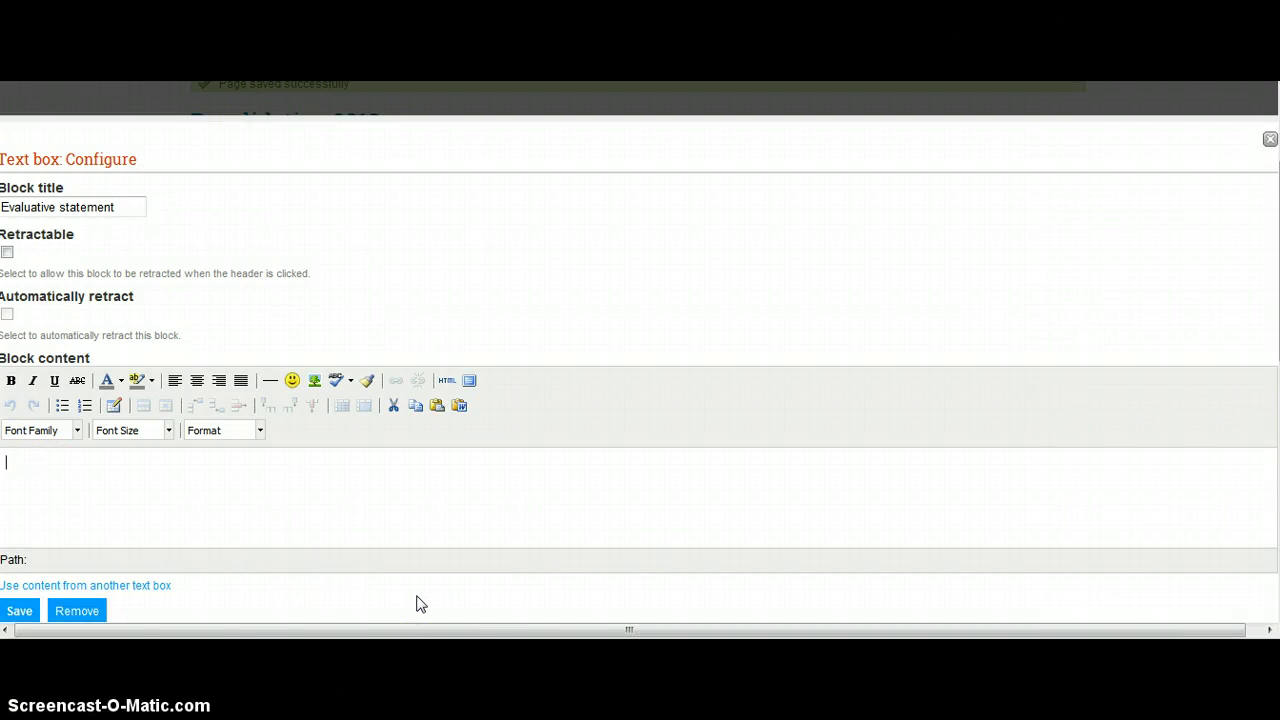
pyautogui.hotkey('ctrl', 'v')
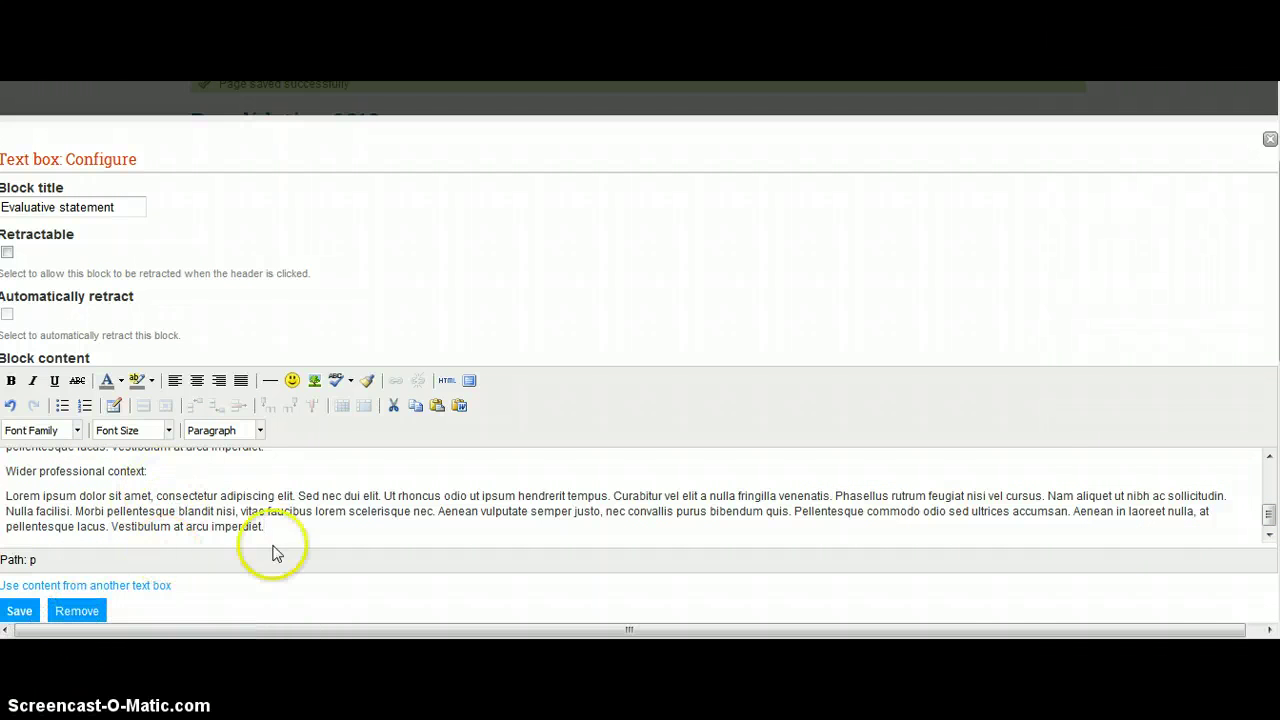
pyautogui.scroll(1, 1268, 514)
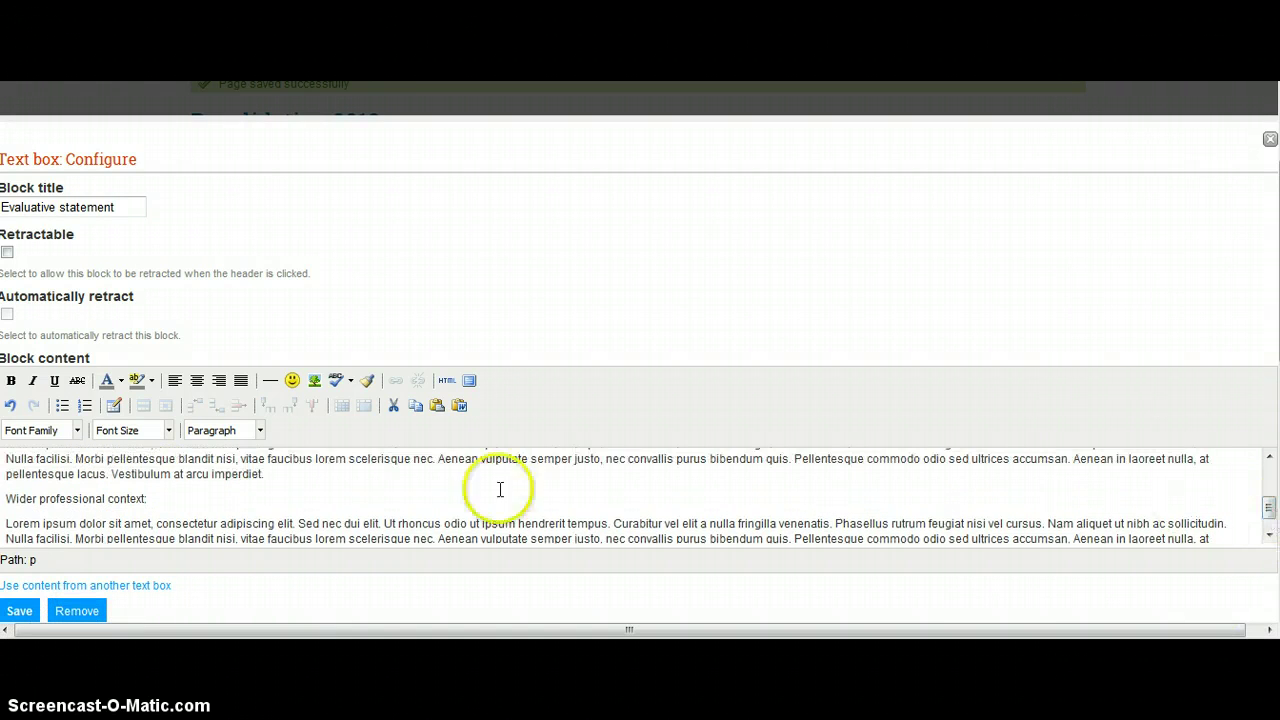
# Bold 'Wider professional context', underline 'Organisational context', and save the block
pyautogui.moveTo(154, 502); pyautogui.dragTo(4, 498)
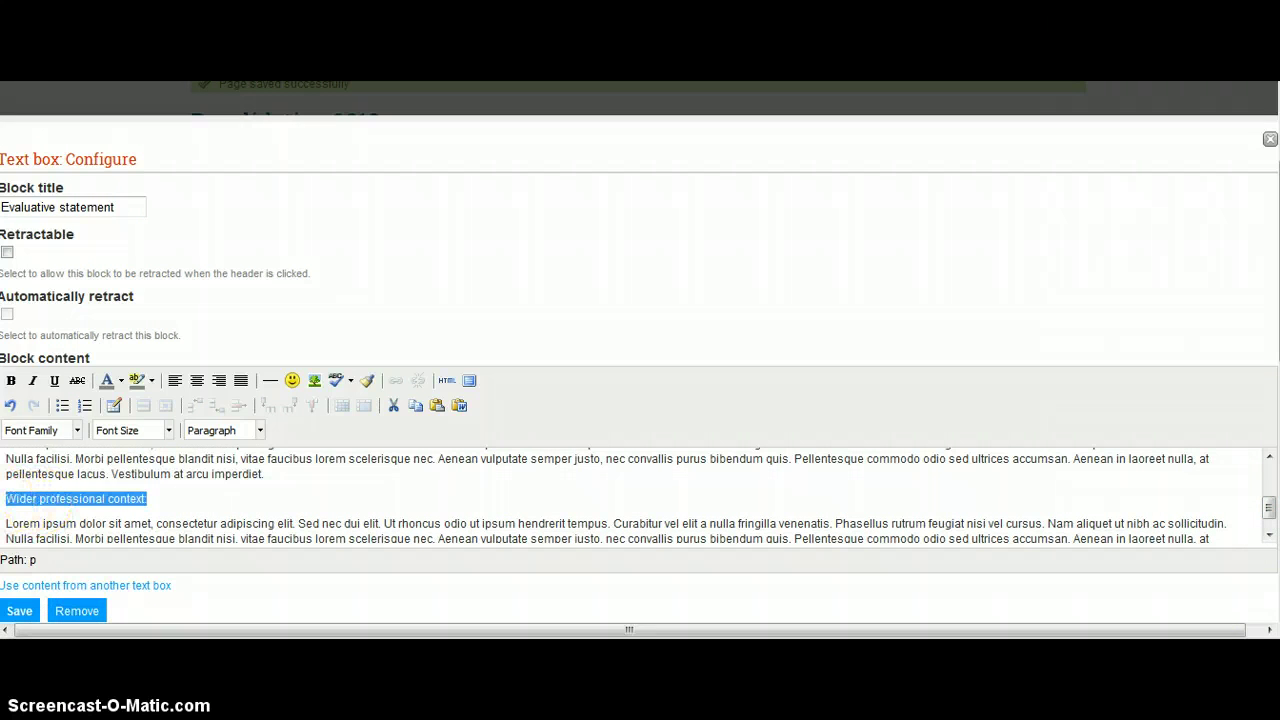
pyautogui.click(10, 386)
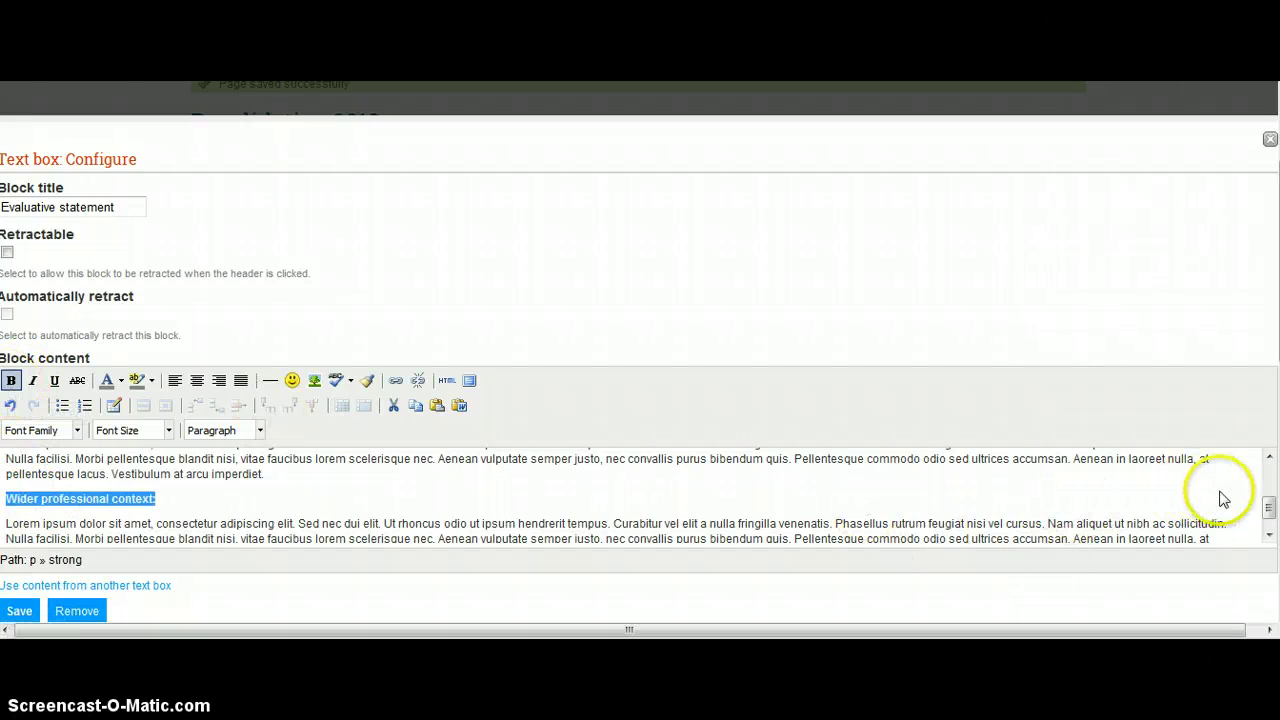
pyautogui.click(1269, 458)
pyautogui.click(1271, 460)
pyautogui.click(1271, 460)
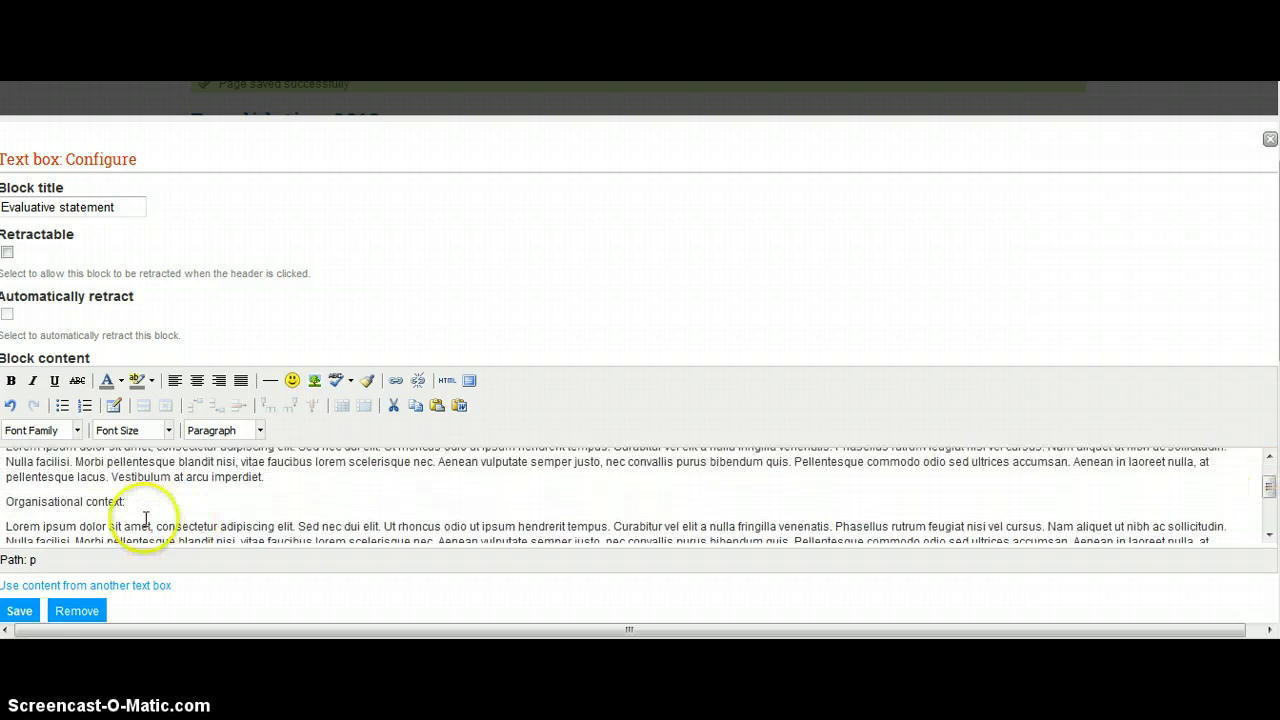
pyautogui.moveTo(126, 502); pyautogui.dragTo(12, 508)
pyautogui.click(54, 380)
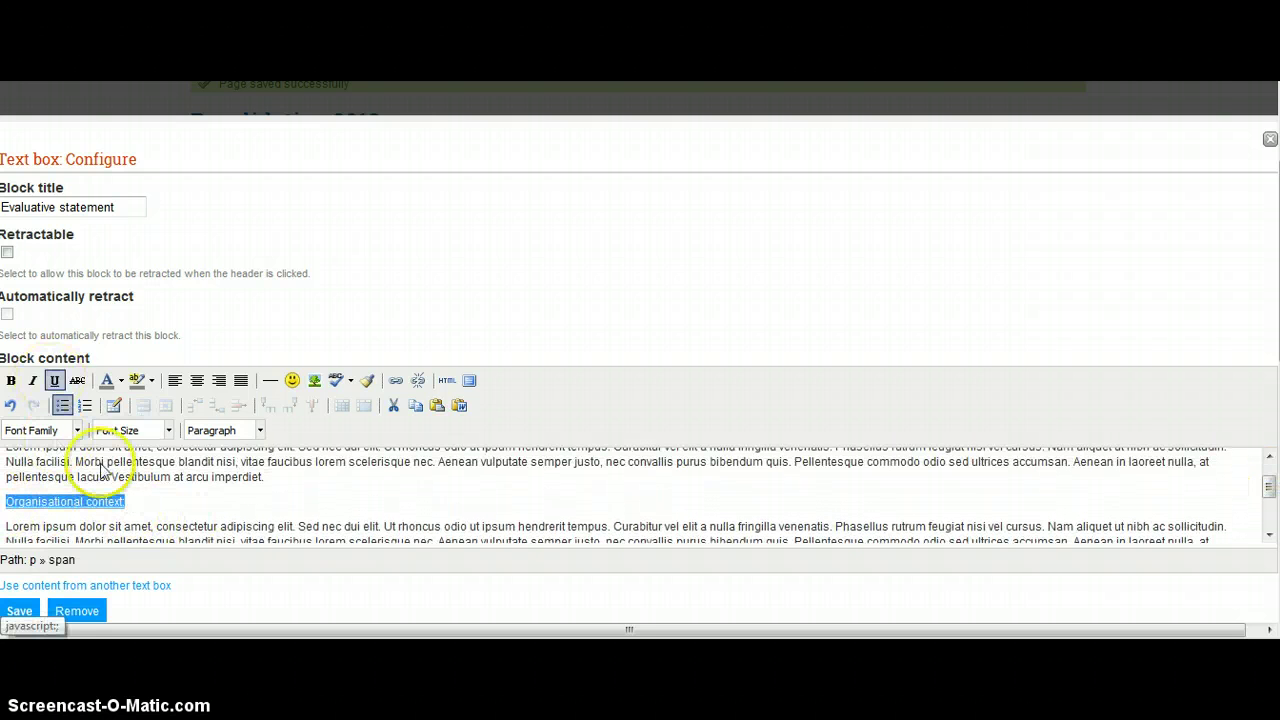
pyautogui.click(22, 611)
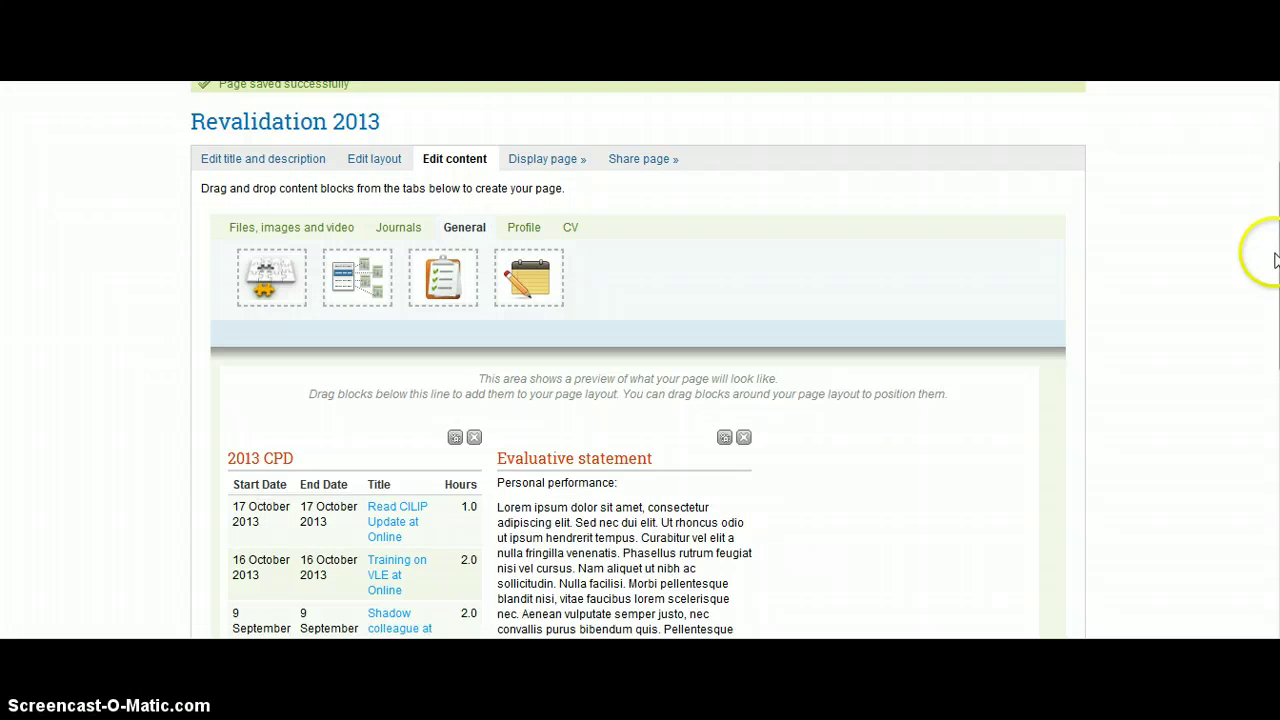
pyautogui.scroll(-3, 1260, 255)
pyautogui.scroll(-1, 637, 360)
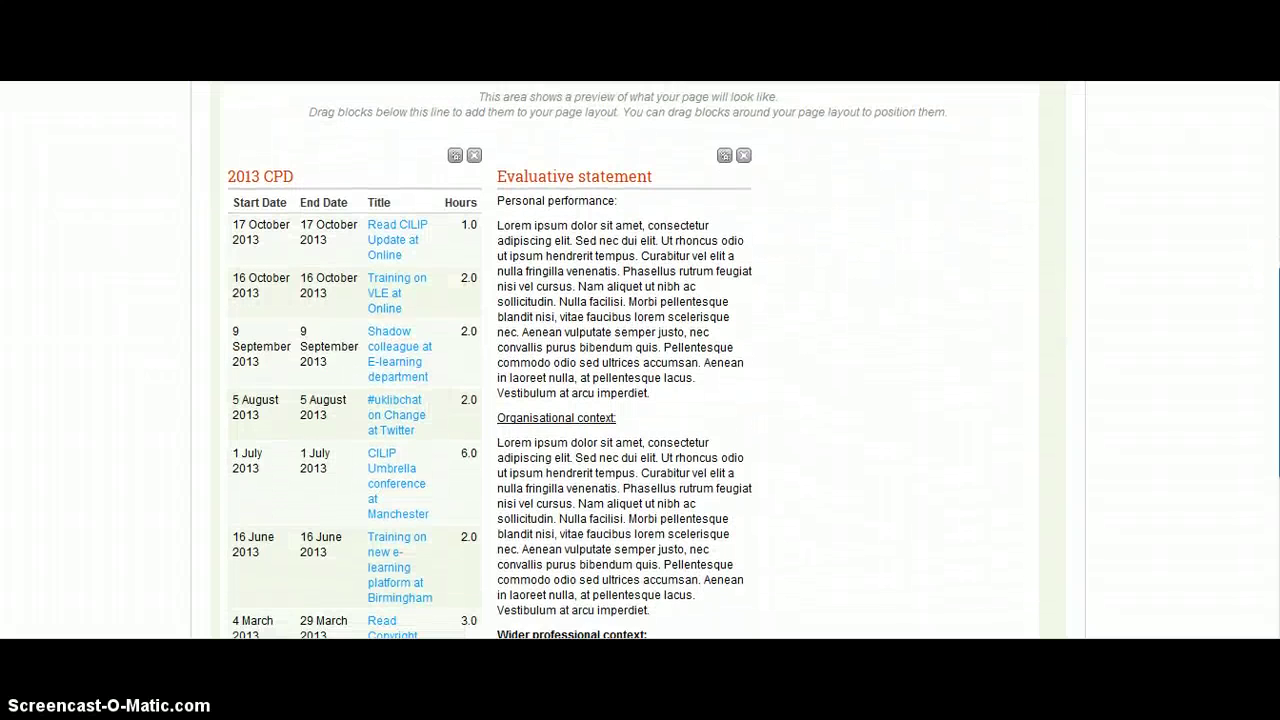
pyautogui.scroll(-1, 637, 360)
pyautogui.scroll(1, 637, 360)
pyautogui.scroll(-2, 637, 360)
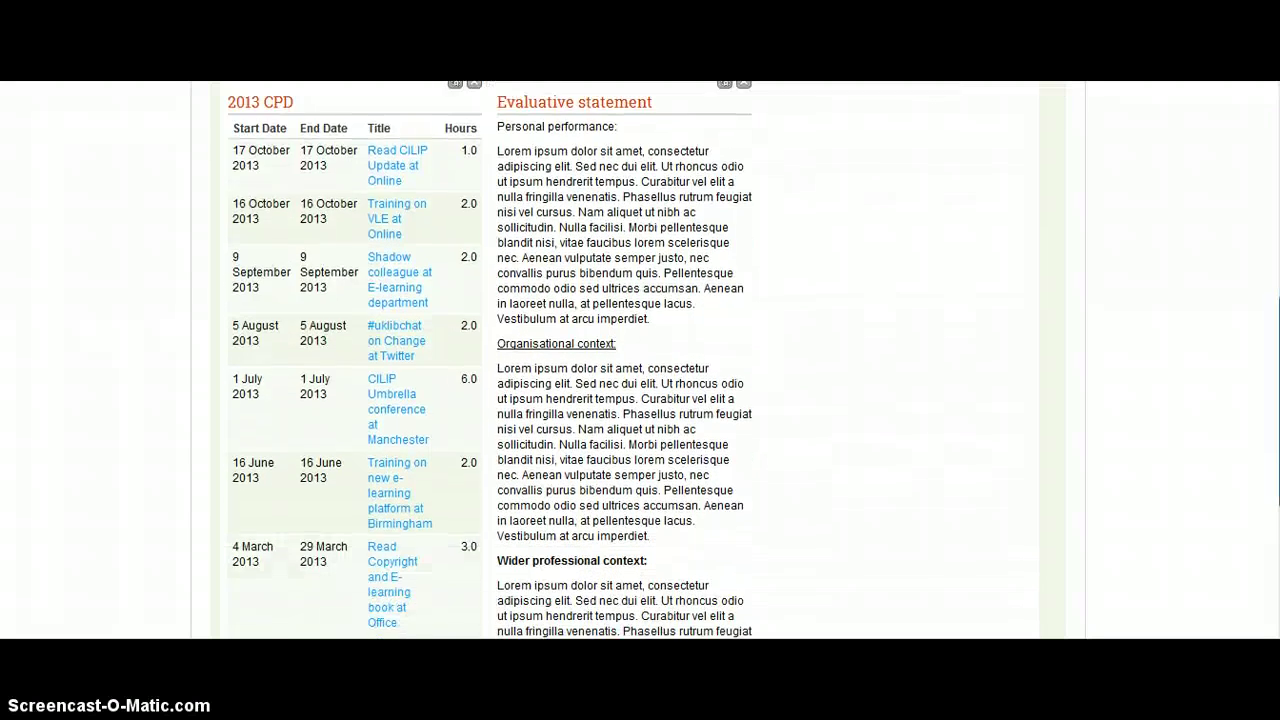
pyautogui.scroll(4, 637, 360)
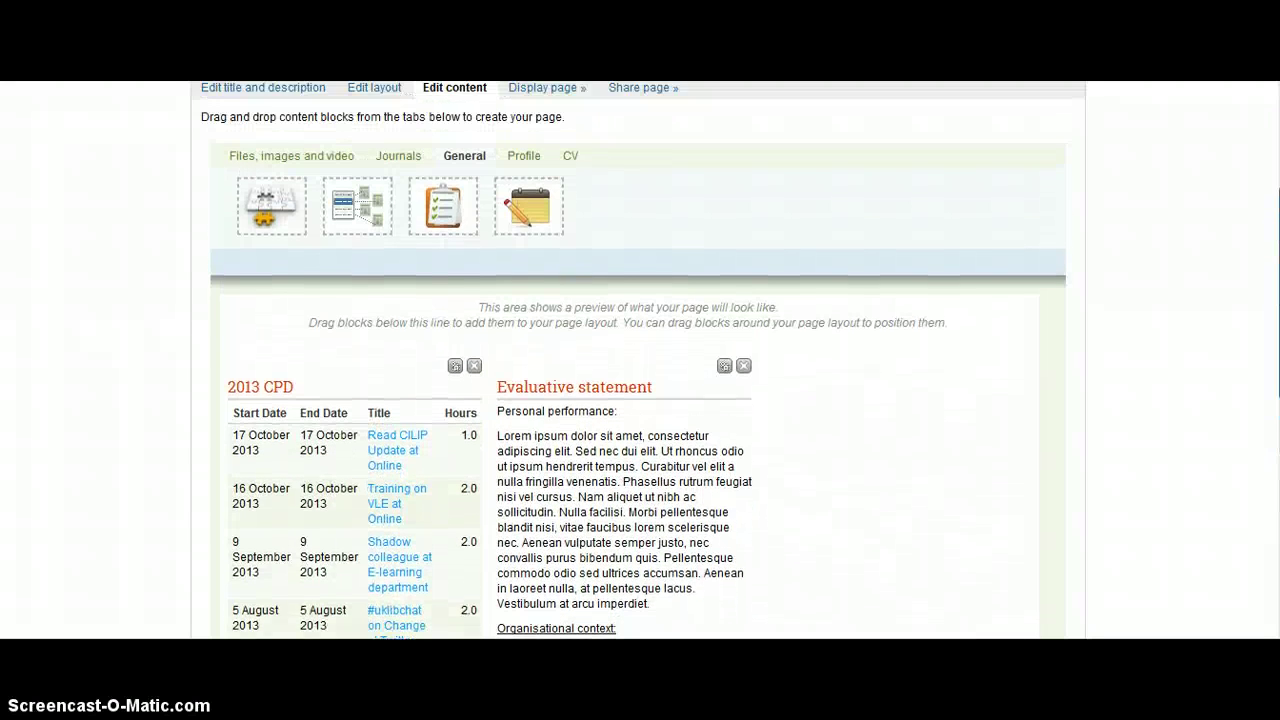
pyautogui.scroll(1, 637, 360)
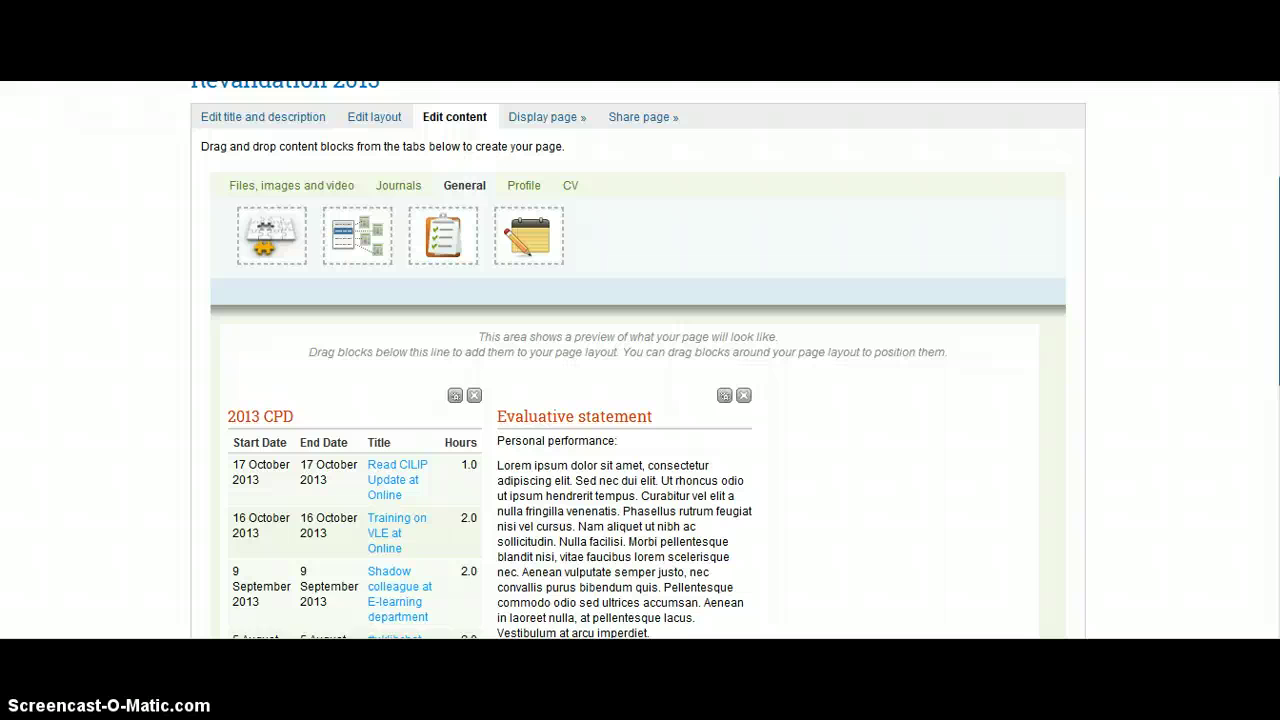
pyautogui.scroll(1, 637, 360)
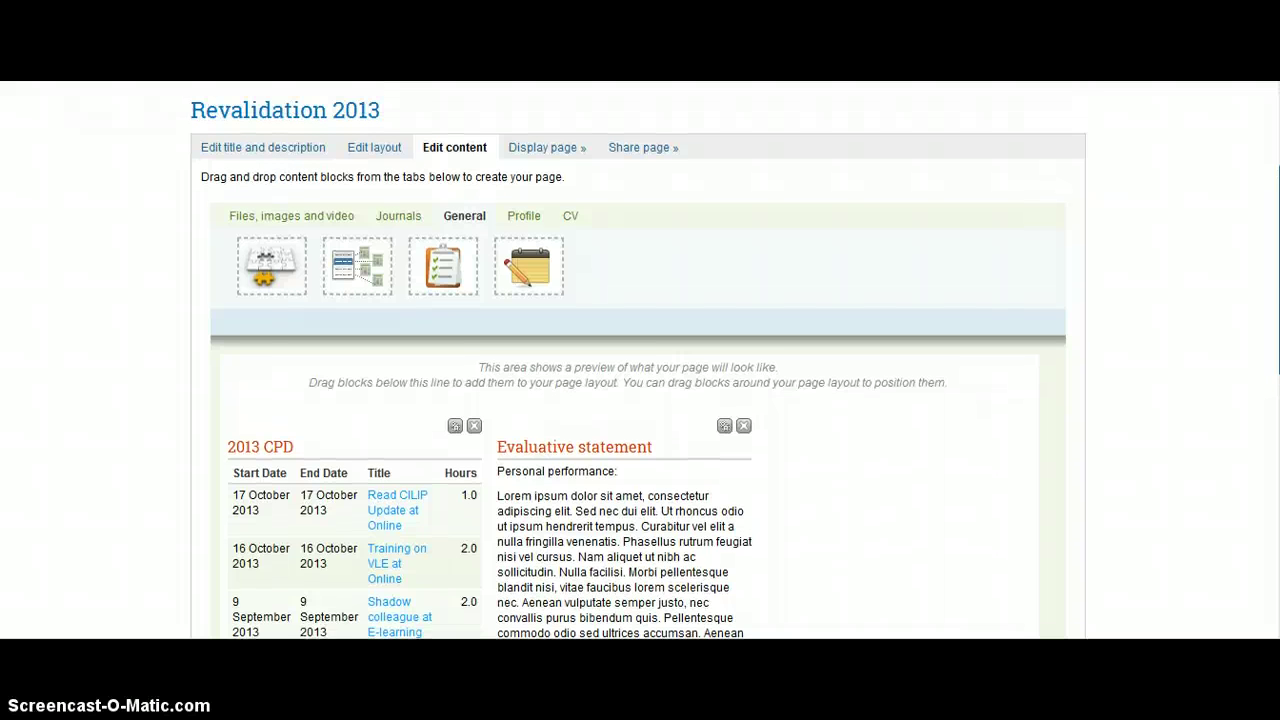
pyautogui.scroll(-1, 639, 360)
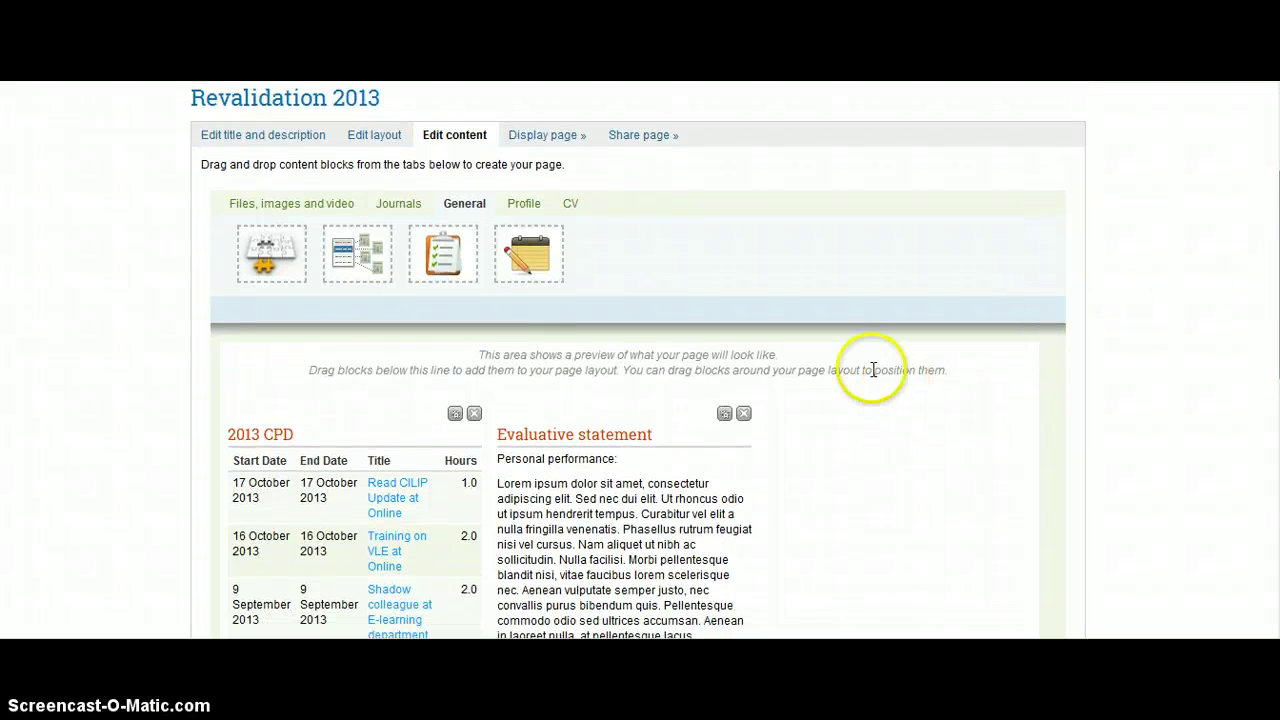
# Change the page layout from three equal columns to 1 column
pyautogui.click(381, 143)
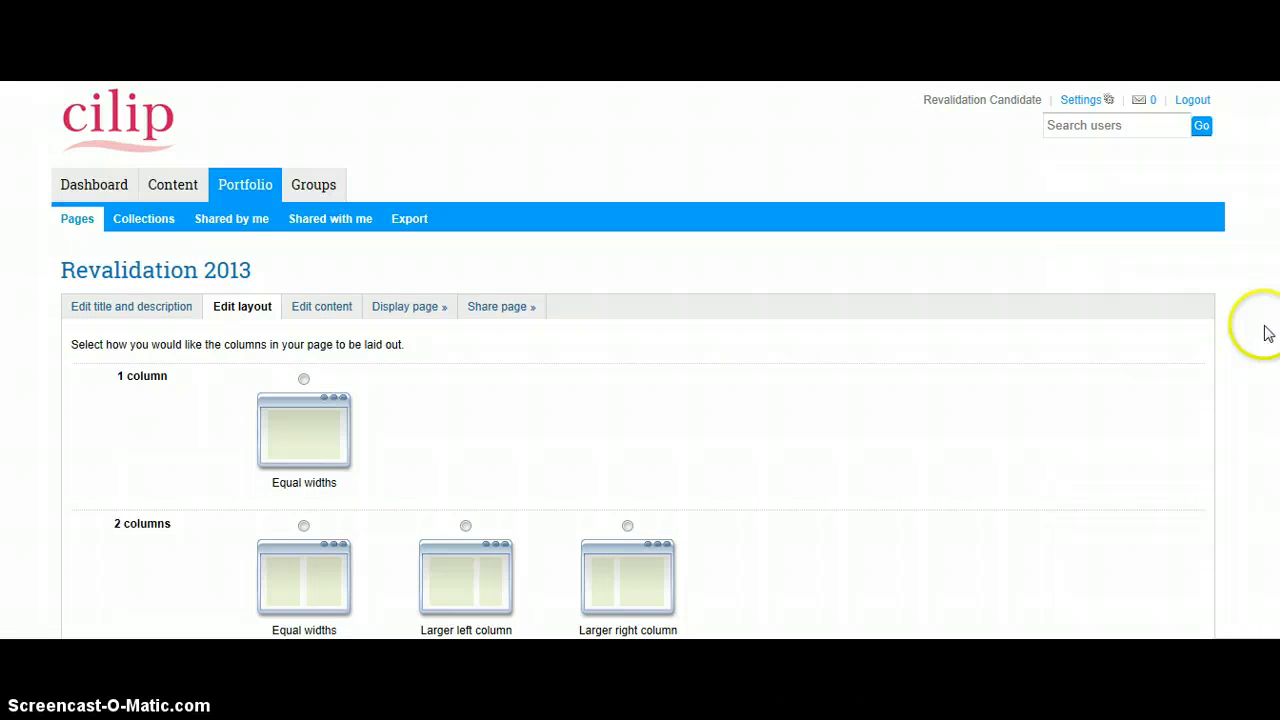
pyautogui.scroll(-1, 639, 360)
pyautogui.scroll(-3, 639, 360)
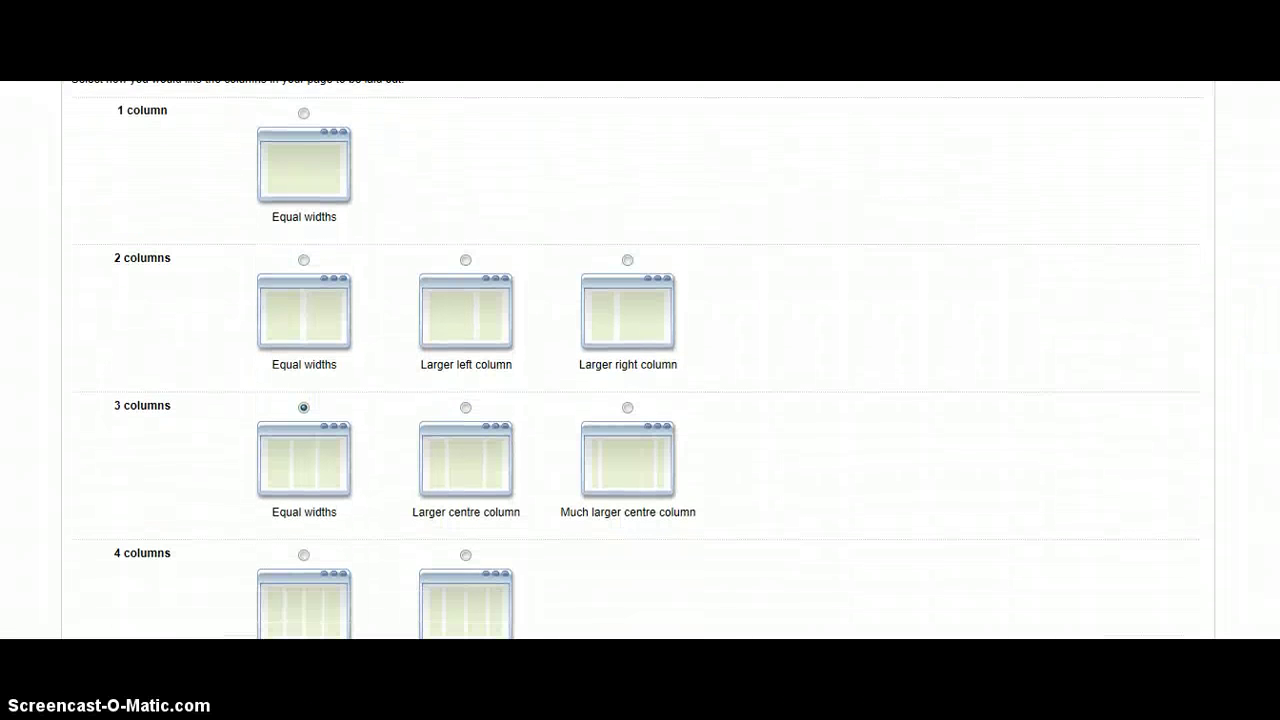
pyautogui.scroll(1, 639, 360)
pyautogui.scroll(-1, 639, 360)
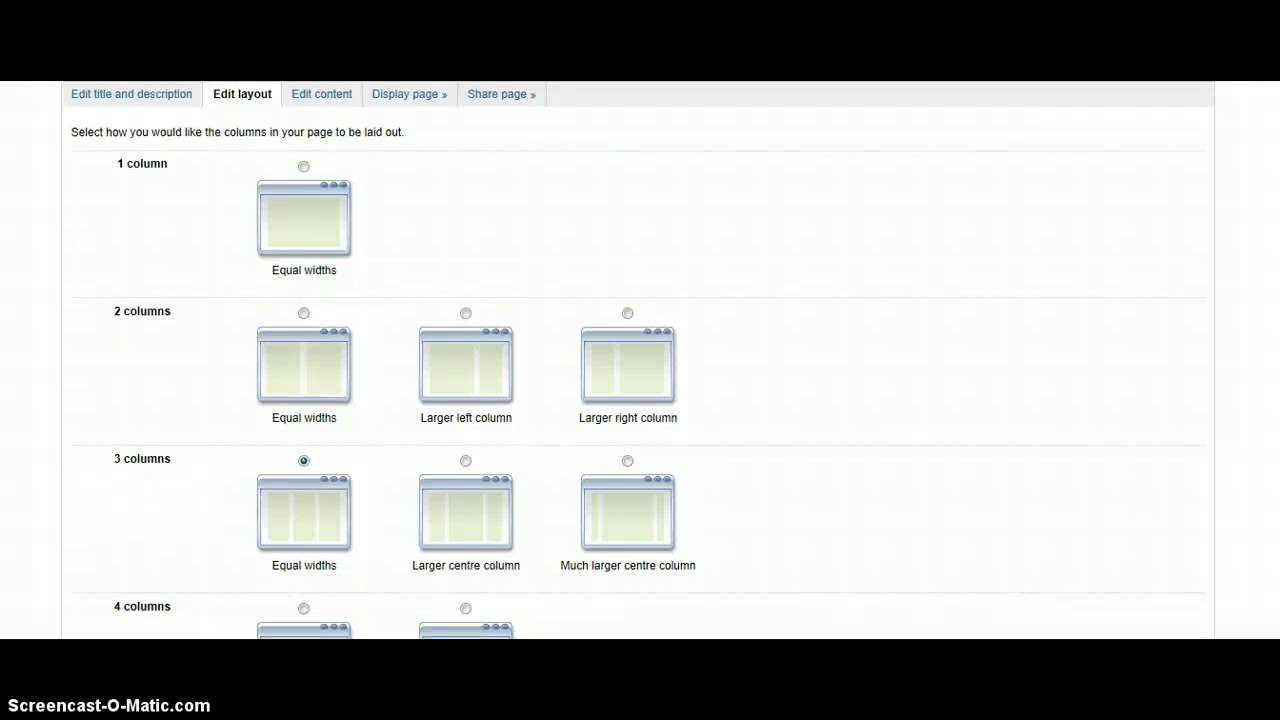
pyautogui.click(304, 168)
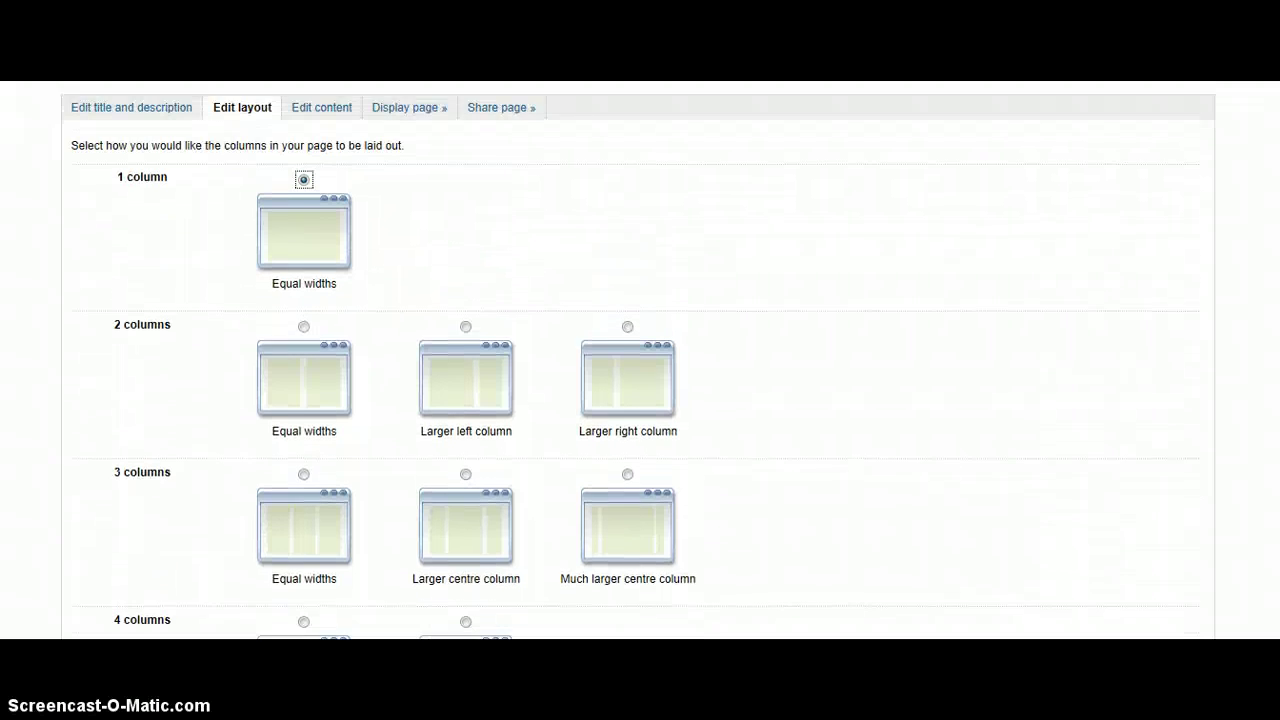
pyautogui.scroll(-1, 638, 360)
pyautogui.scroll(-4, 638, 360)
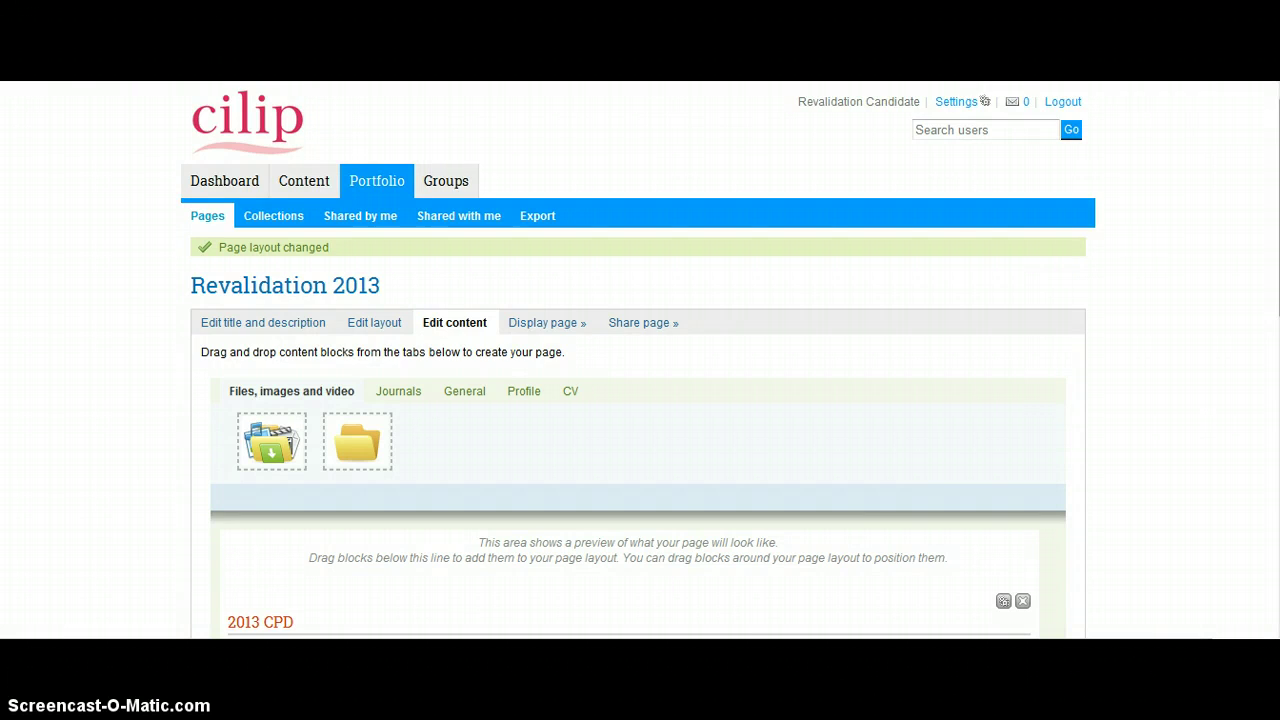
# Scroll through the single-column preview to check the Evaluative statement and 2013 CPD blocks
pyautogui.scroll(-5, 640, 360)
pyautogui.scroll(2, 640, 360)
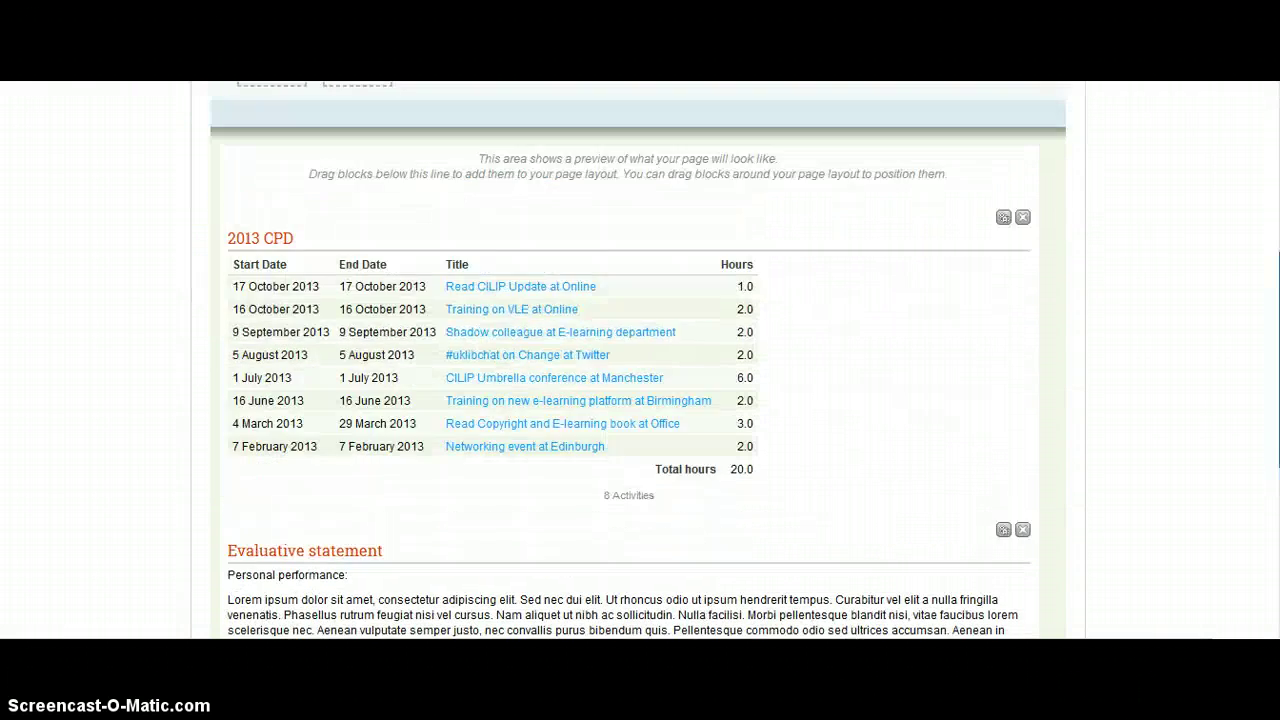
pyautogui.scroll(-2, 640, 360)
pyautogui.scroll(1, 640, 360)
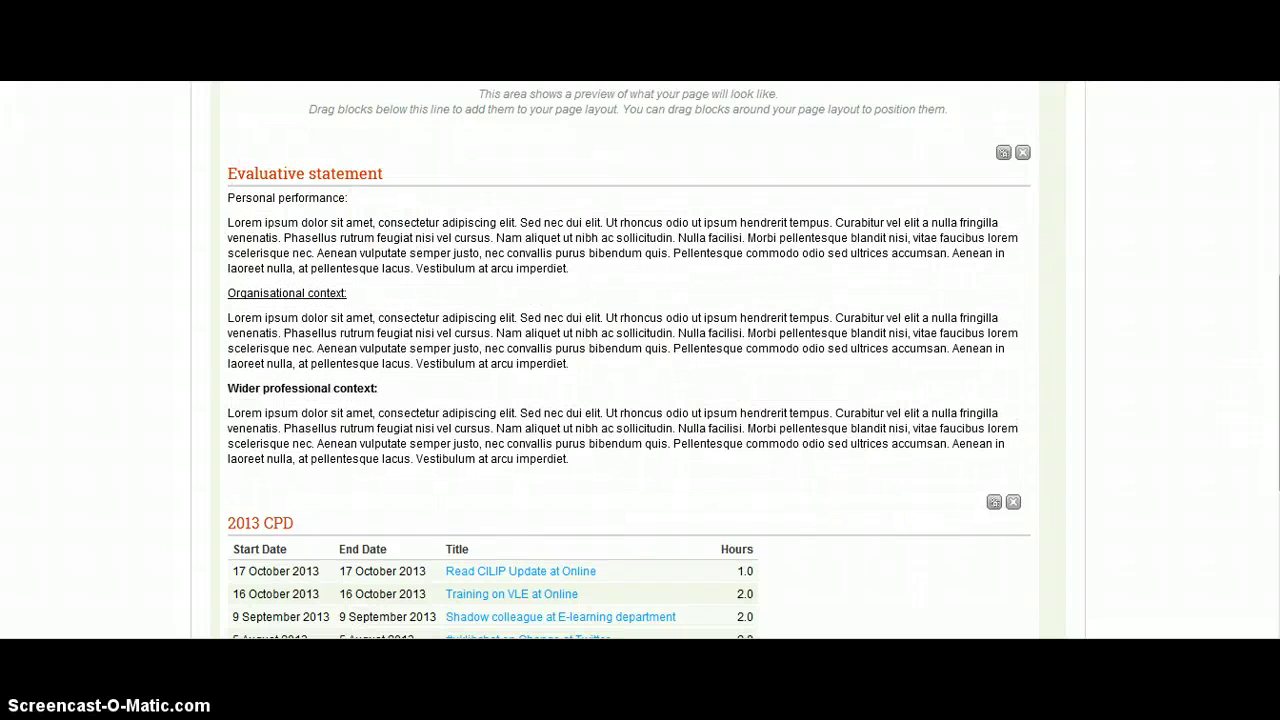
pyautogui.scroll(-1, 640, 360)
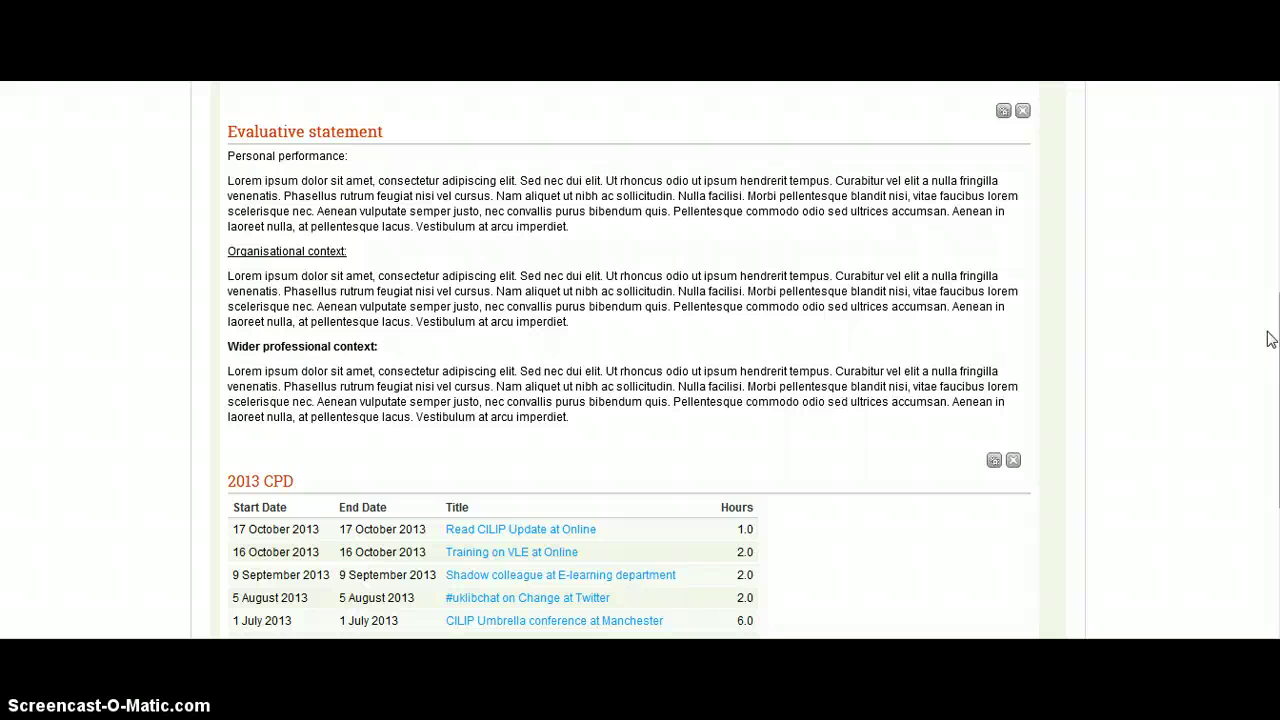
# Finish editing Revalidation 2013 with Done, returning to the five-page Portfolio Pages list
pyautogui.scroll(5, 628, 360)
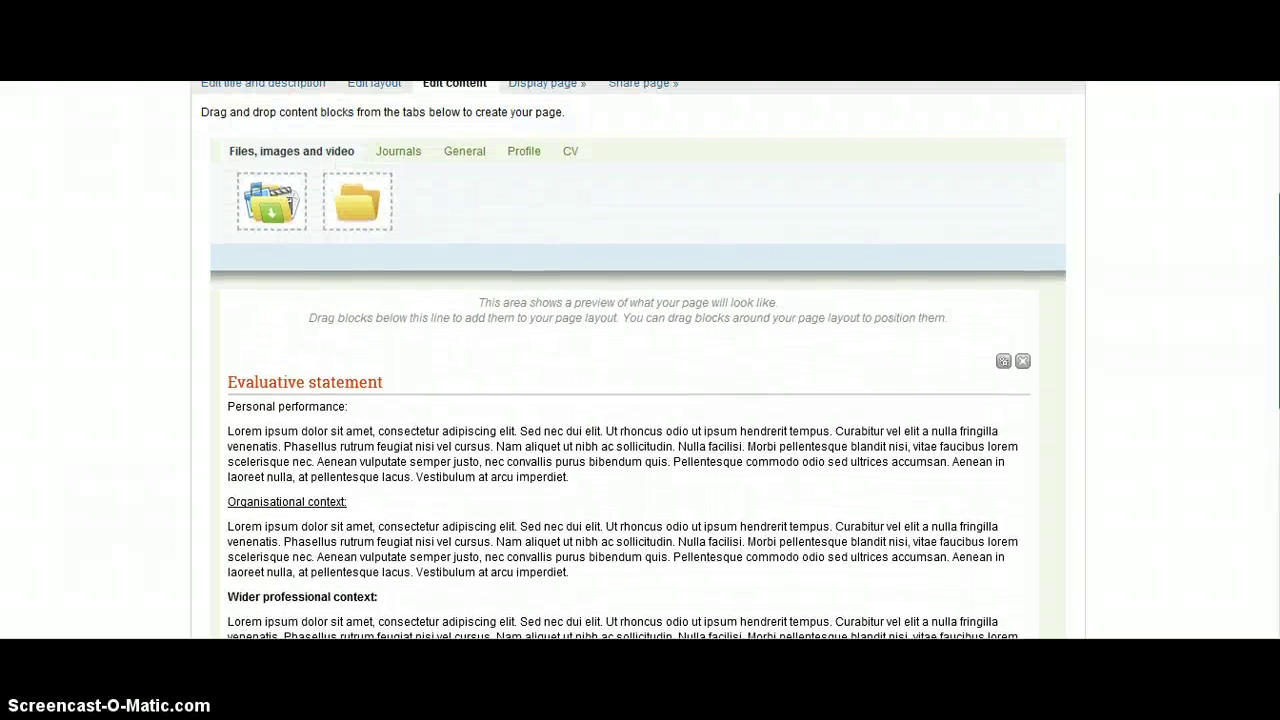
pyautogui.scroll(3, 640, 360)
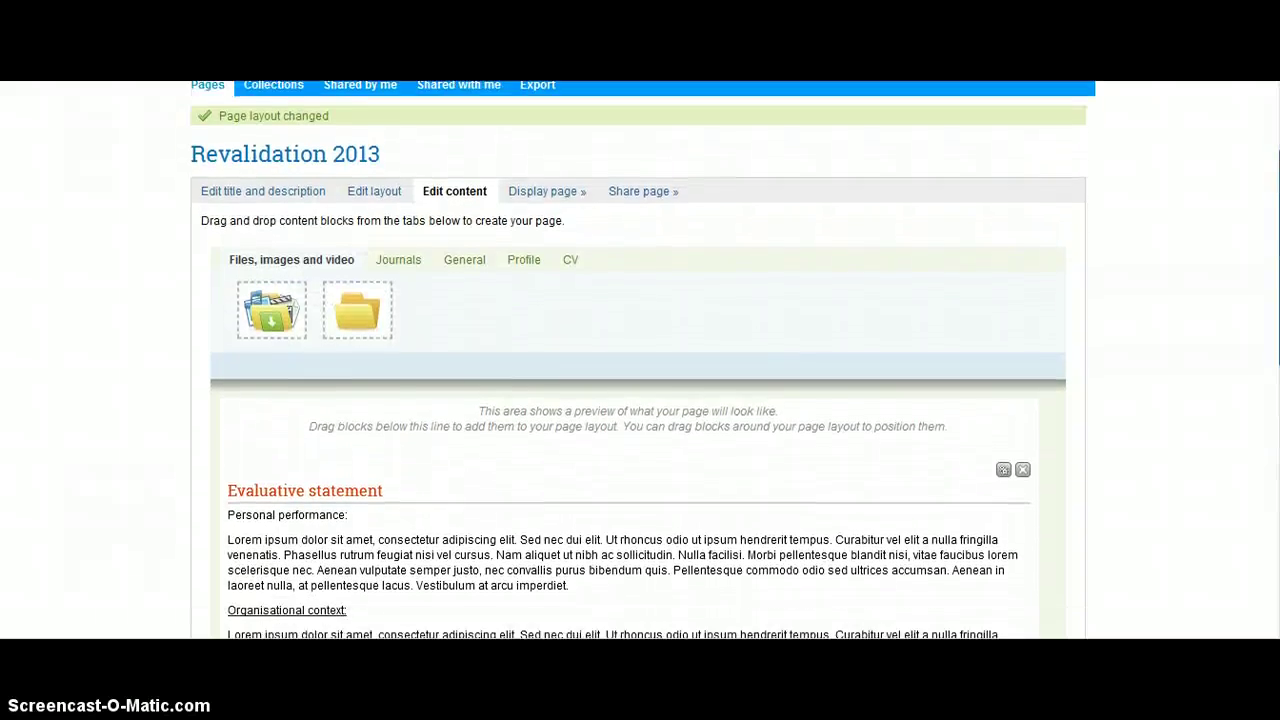
pyautogui.scroll(-10, 640, 360)
pyautogui.scroll(9, 640, 360)
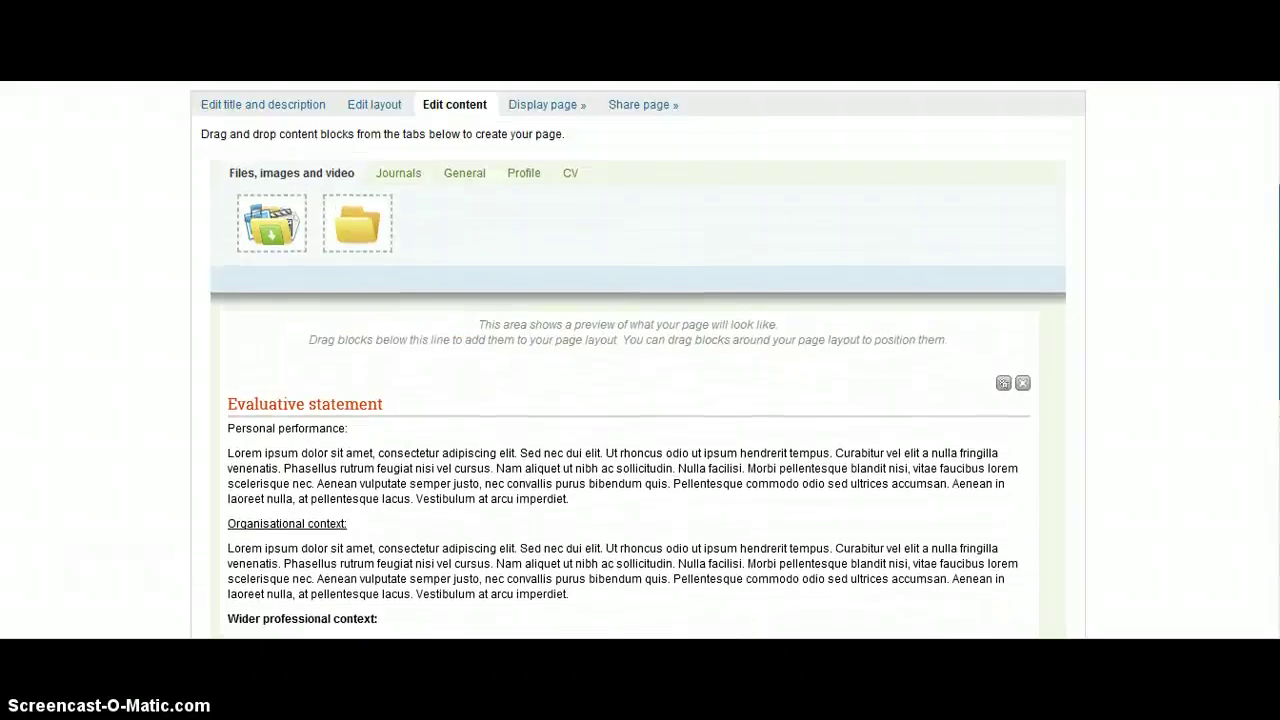
pyautogui.scroll(-5, 640, 360)
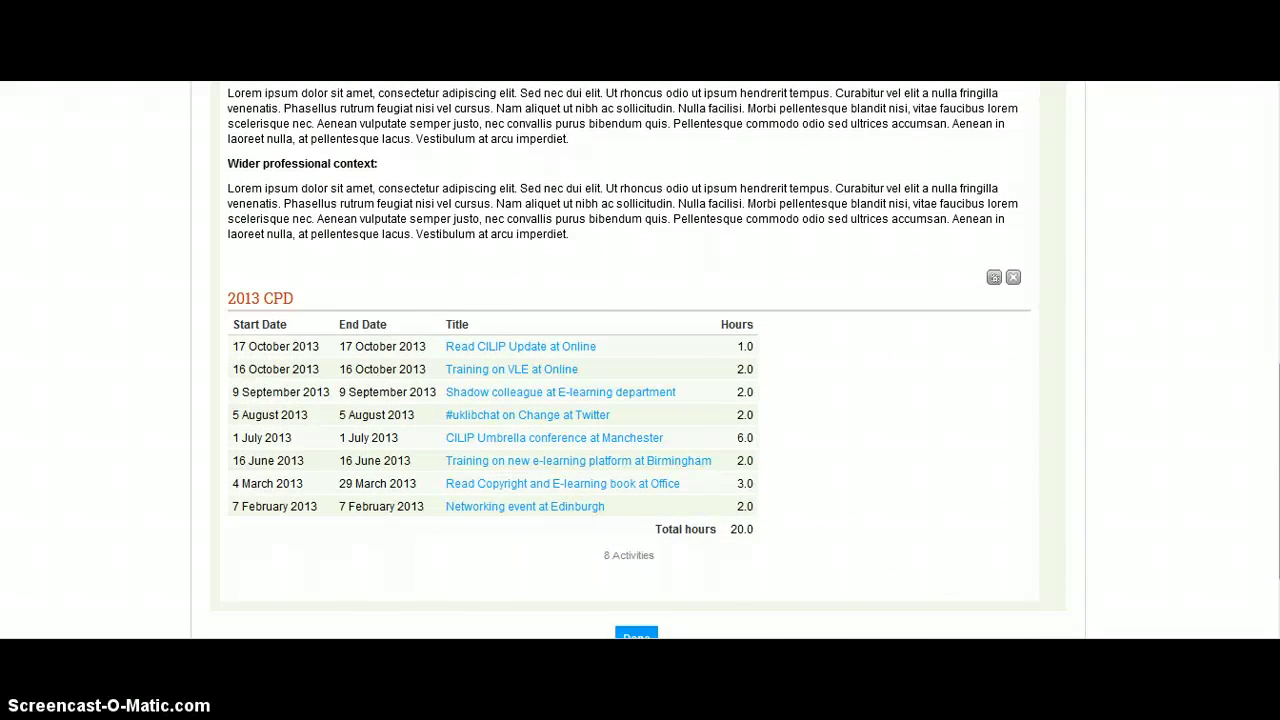
pyautogui.scroll(-1, 798, 511)
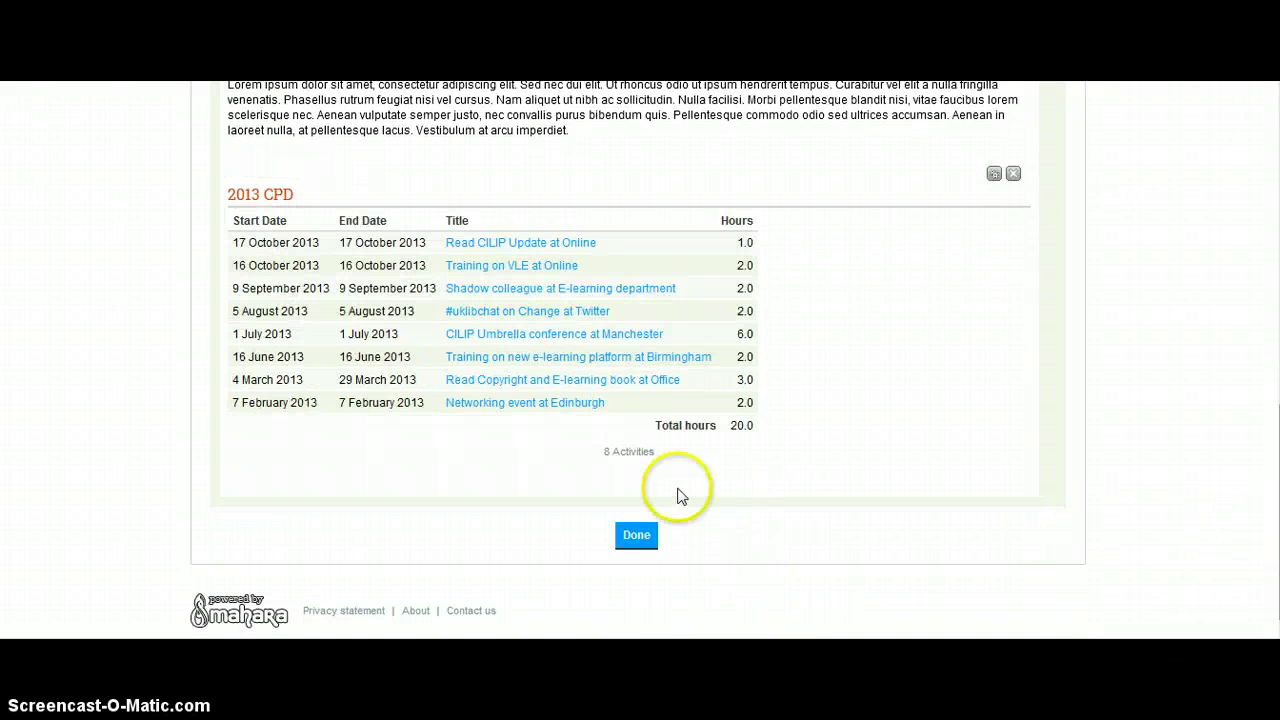
pyautogui.click(630, 540)
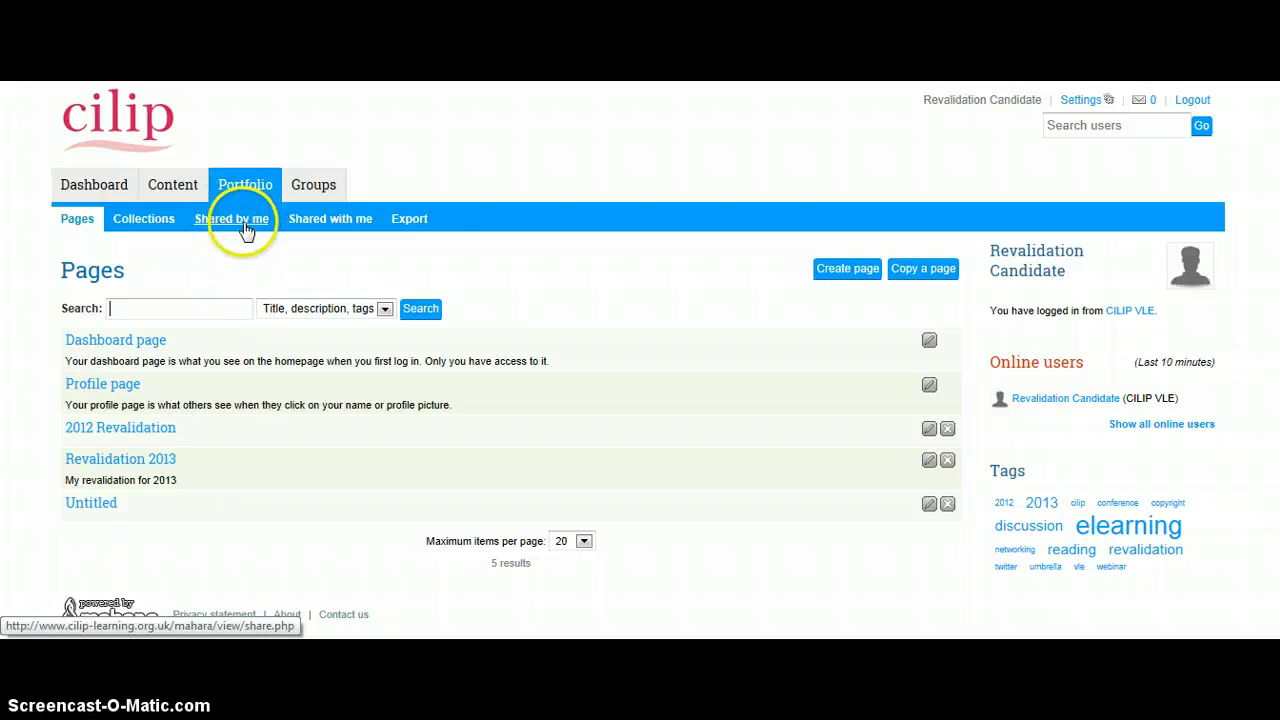
# From Shared by me, open Revalidation 2013's access settings and expand 'Share with other users and groups'
pyautogui.click(246, 228)
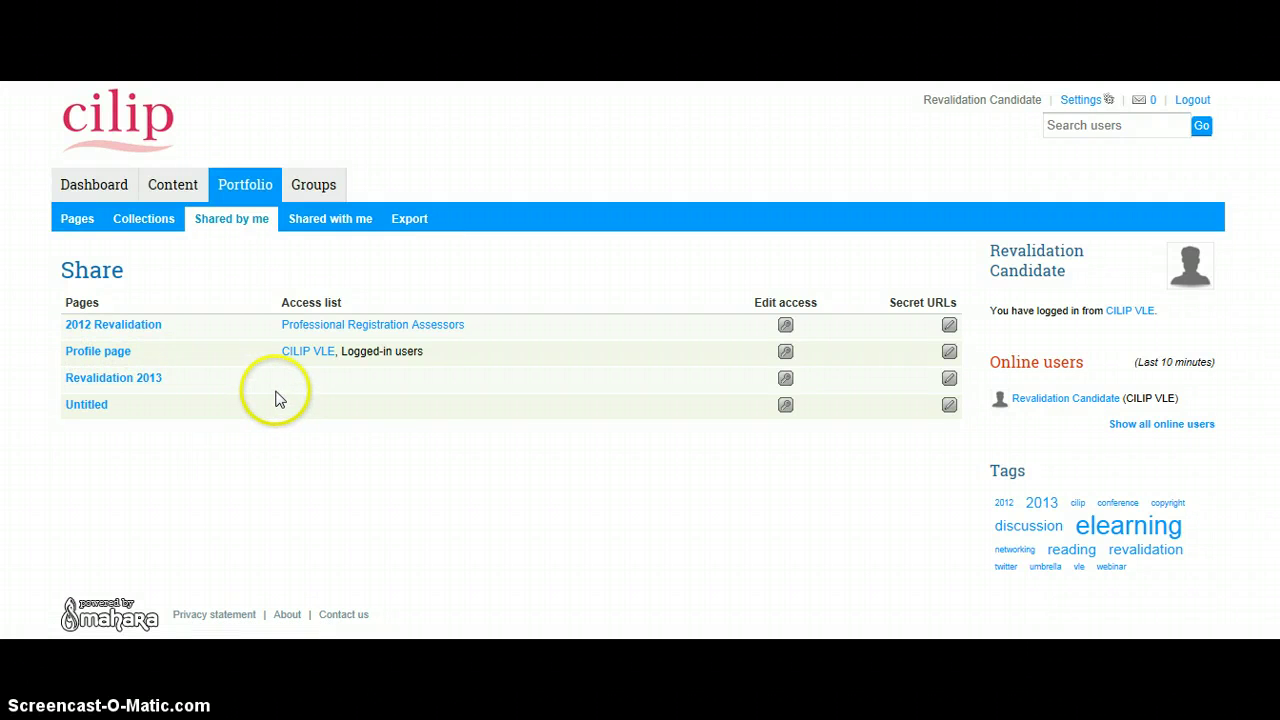
pyautogui.click(786, 380)
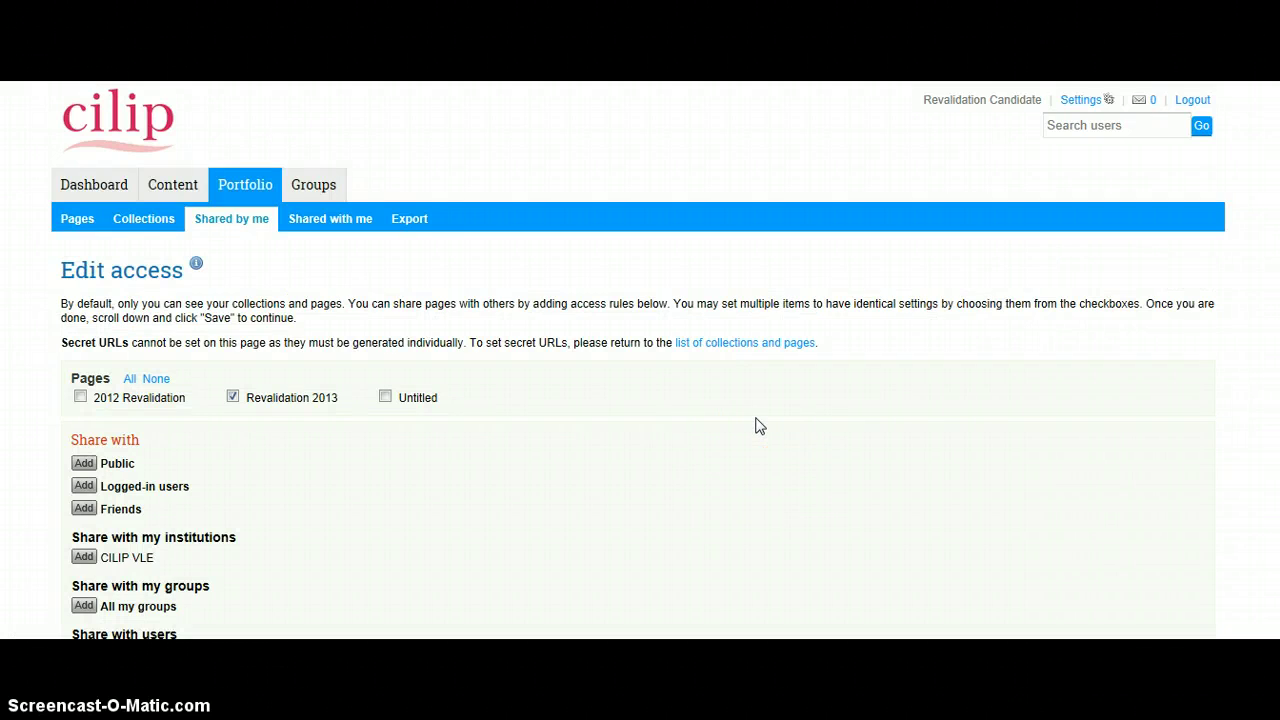
pyautogui.scroll(-3, 757, 425)
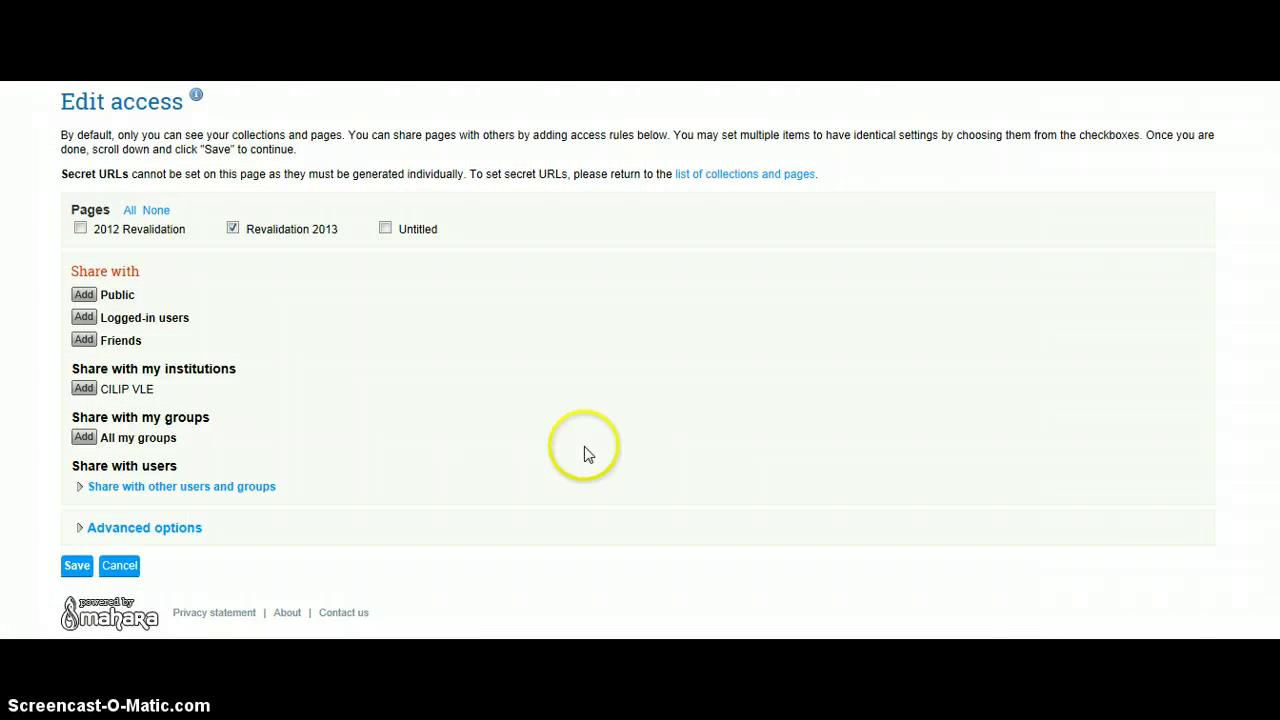
pyautogui.click(201, 488)
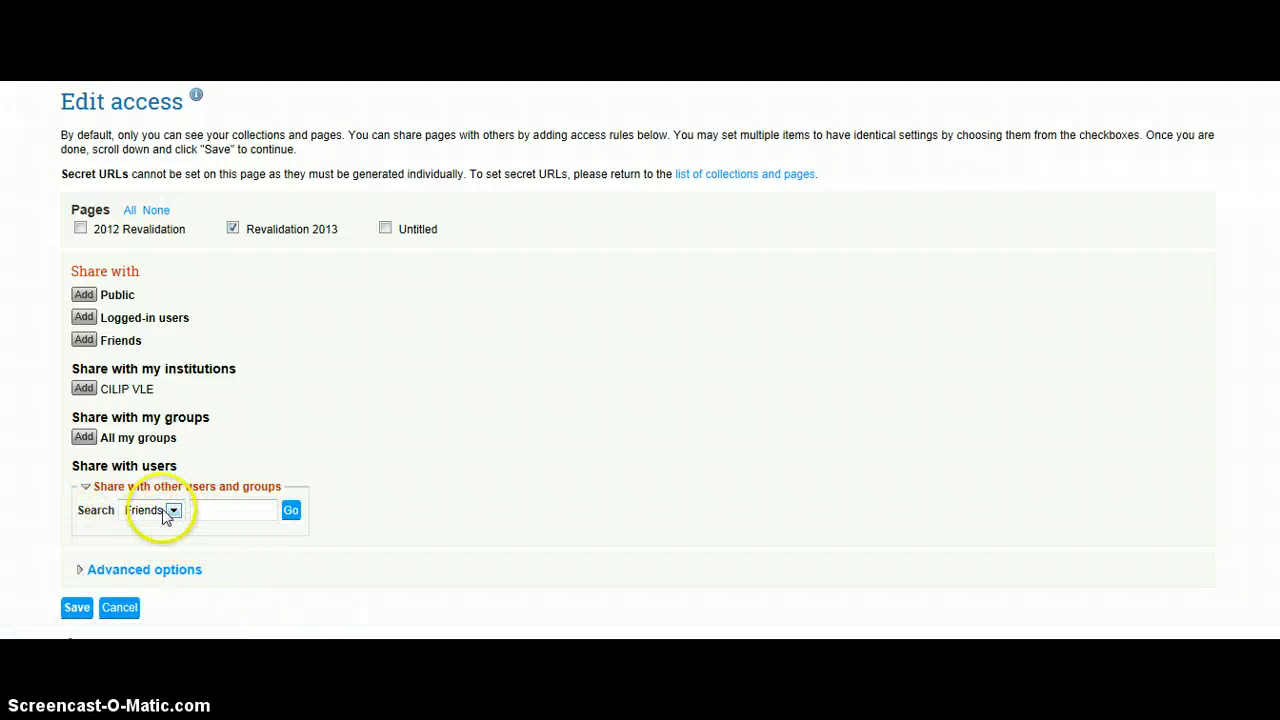
# Search groups for 'Professional Registration Assessors', add that group to Revalidation 2013's access, and save
pyautogui.click(145, 511)
pyautogui.click(156, 544)
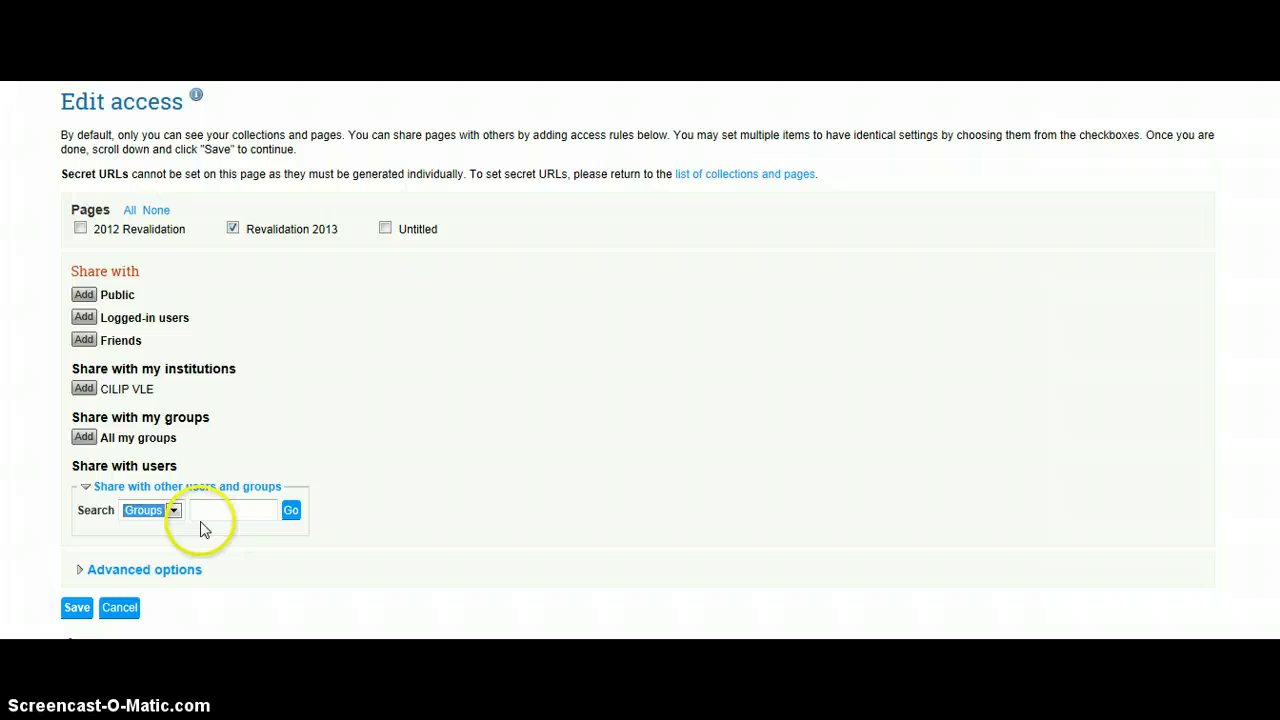
pyautogui.click(202, 510)
pyautogui.write('Profess')
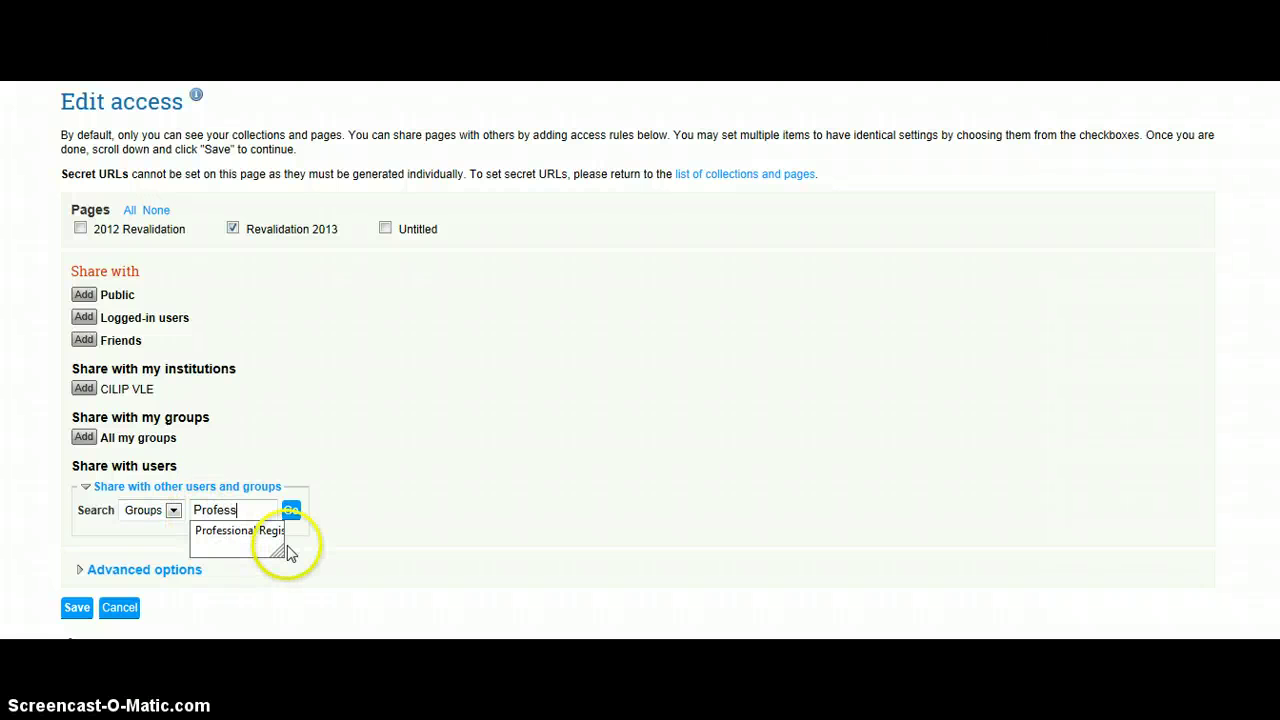
pyautogui.write('ional Registrat')
pyautogui.write('ion Assesso')
pyautogui.write('rsd')
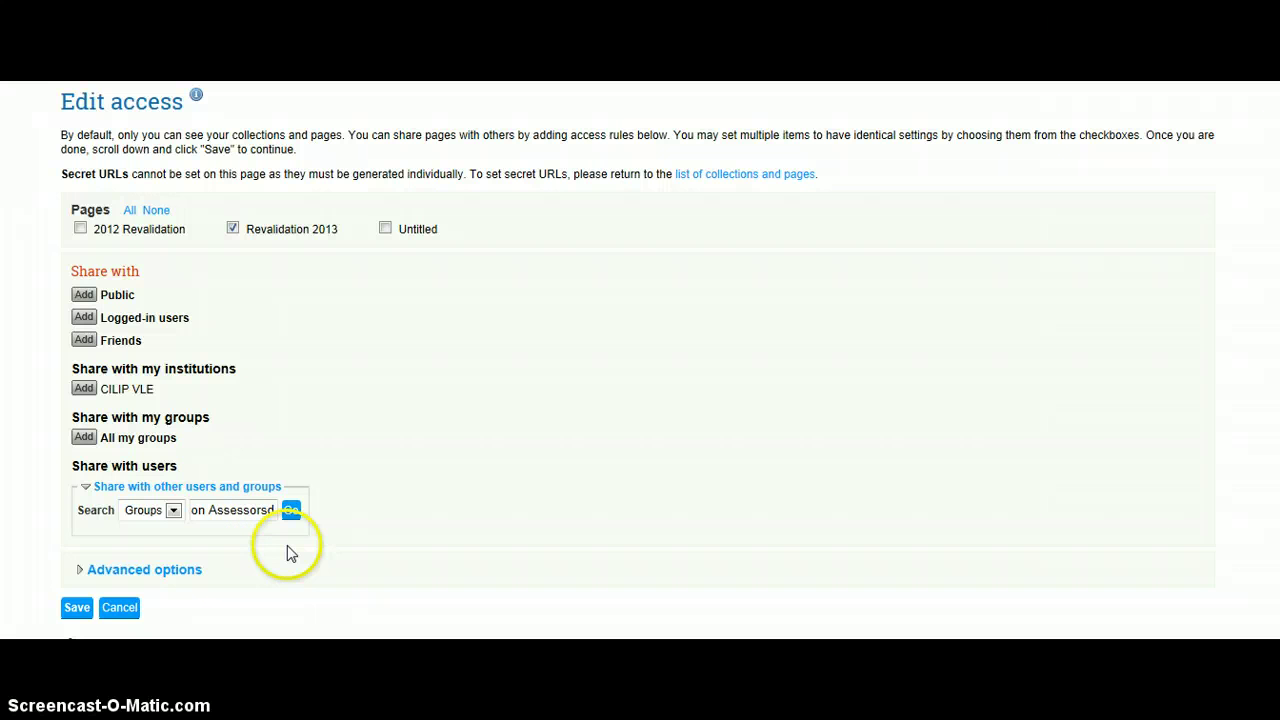
pyautogui.press('BackSpace')
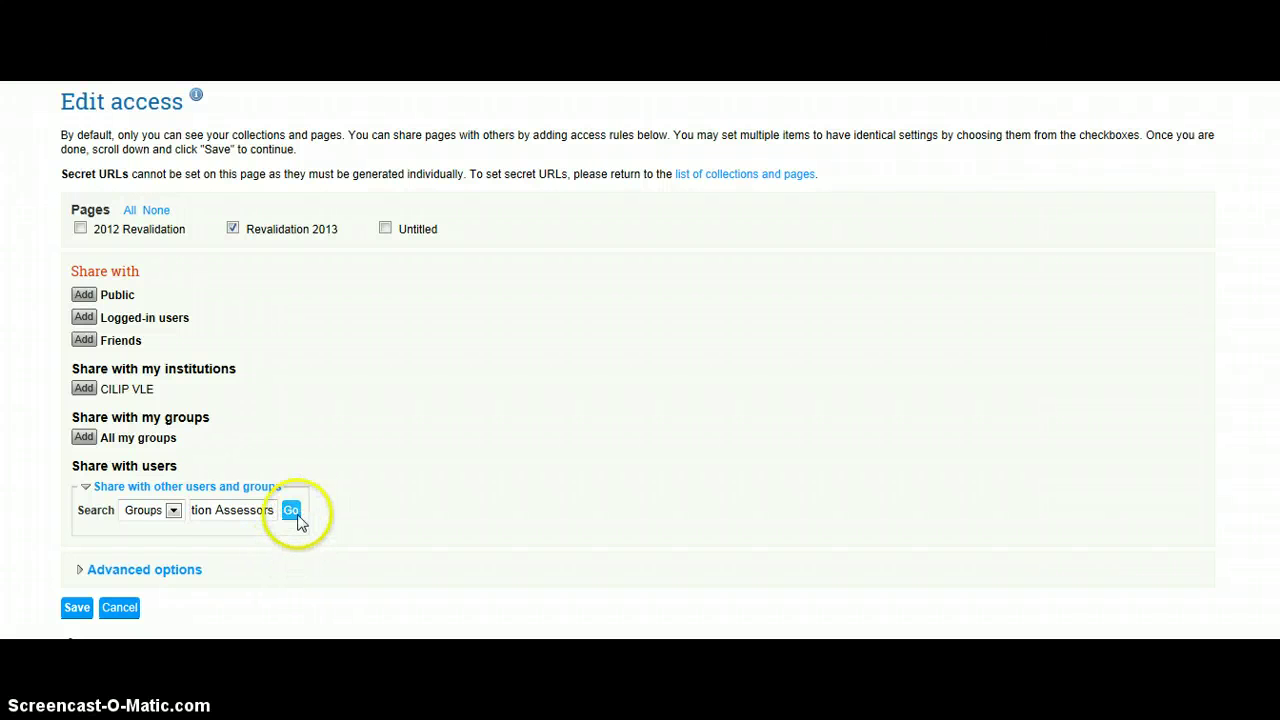
pyautogui.click(291, 511)
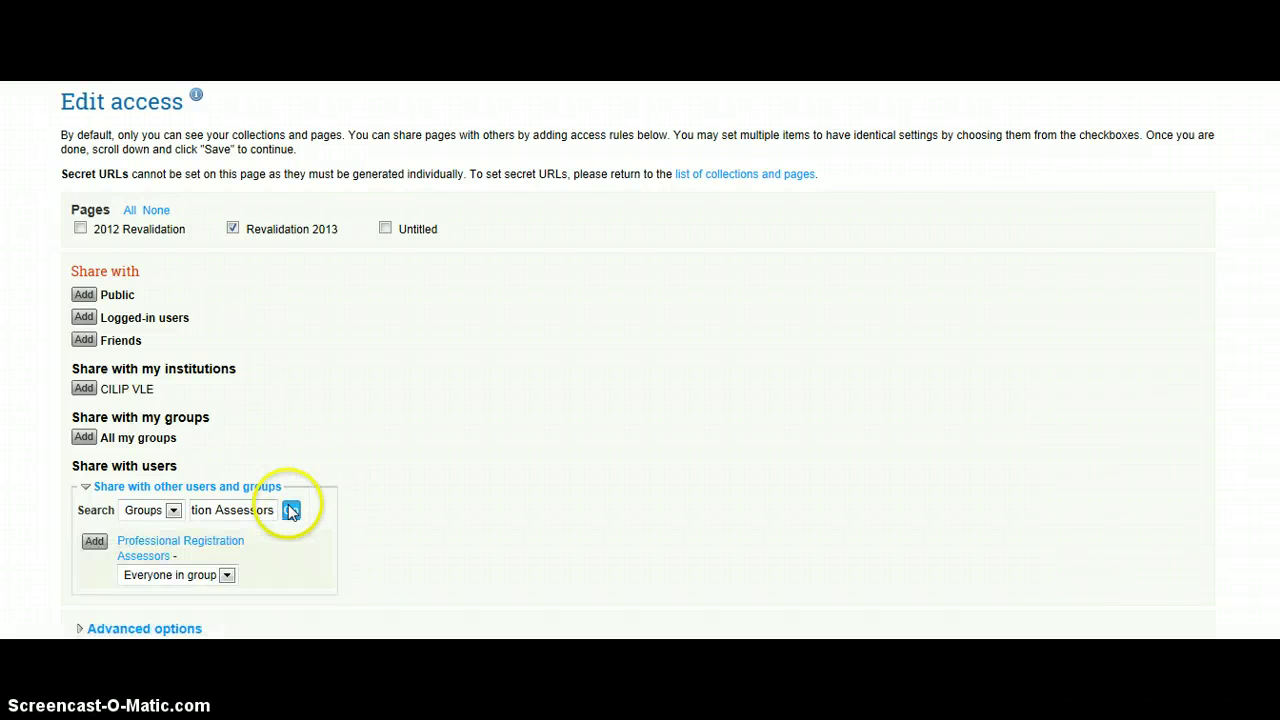
pyautogui.click(94, 542)
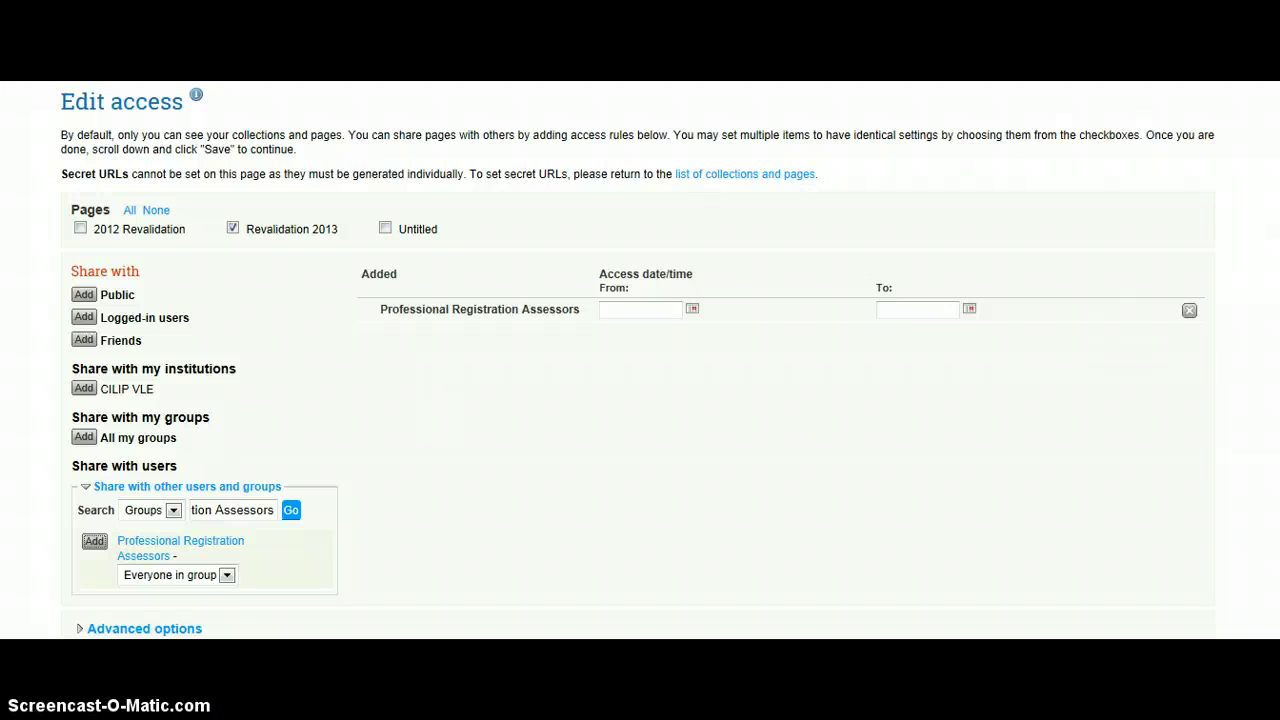
pyautogui.scroll(-2, 806, 502)
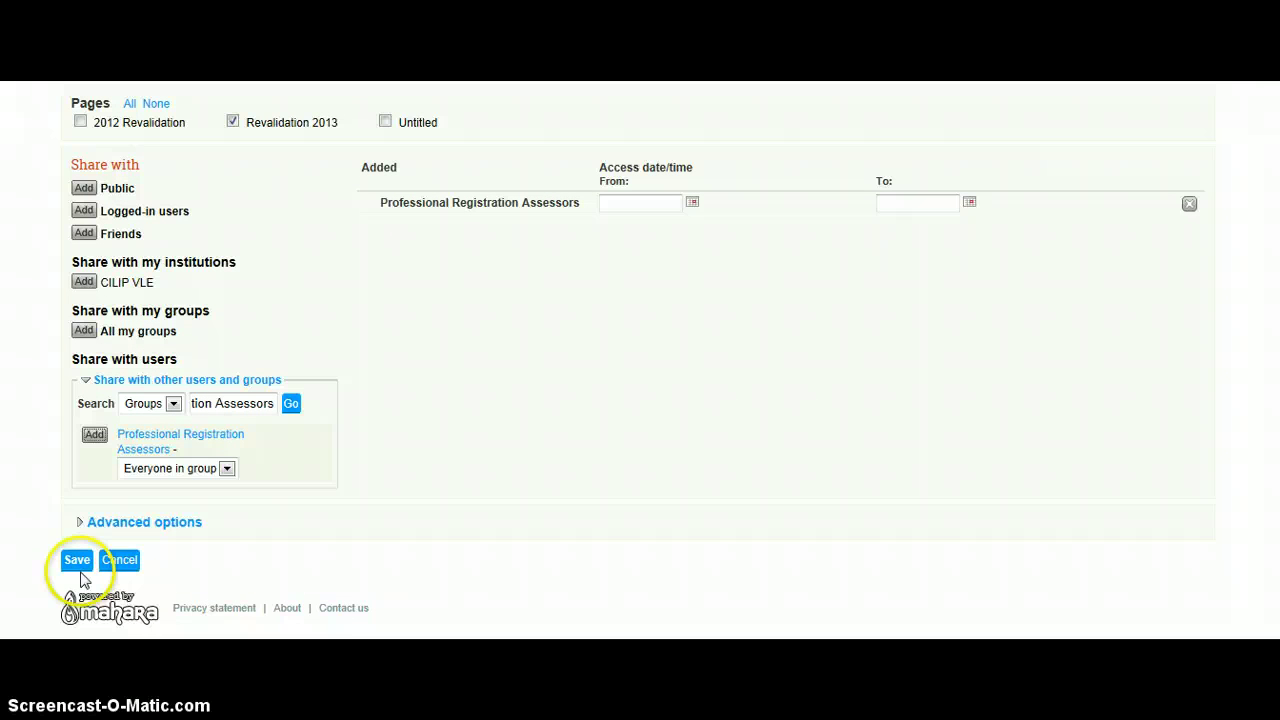
pyautogui.click(78, 562)
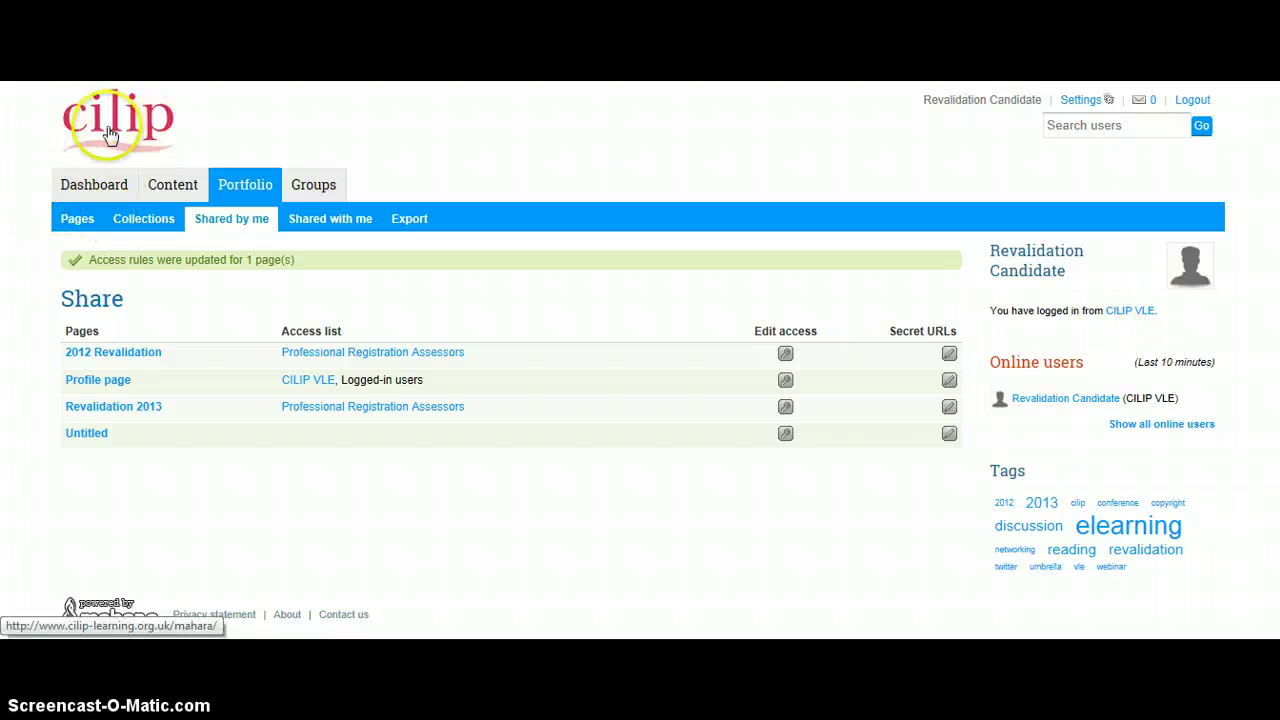
# Go to the Mahara Dashboard and follow its CILIP VLE link back to the VLE home page
pyautogui.click(95, 186)
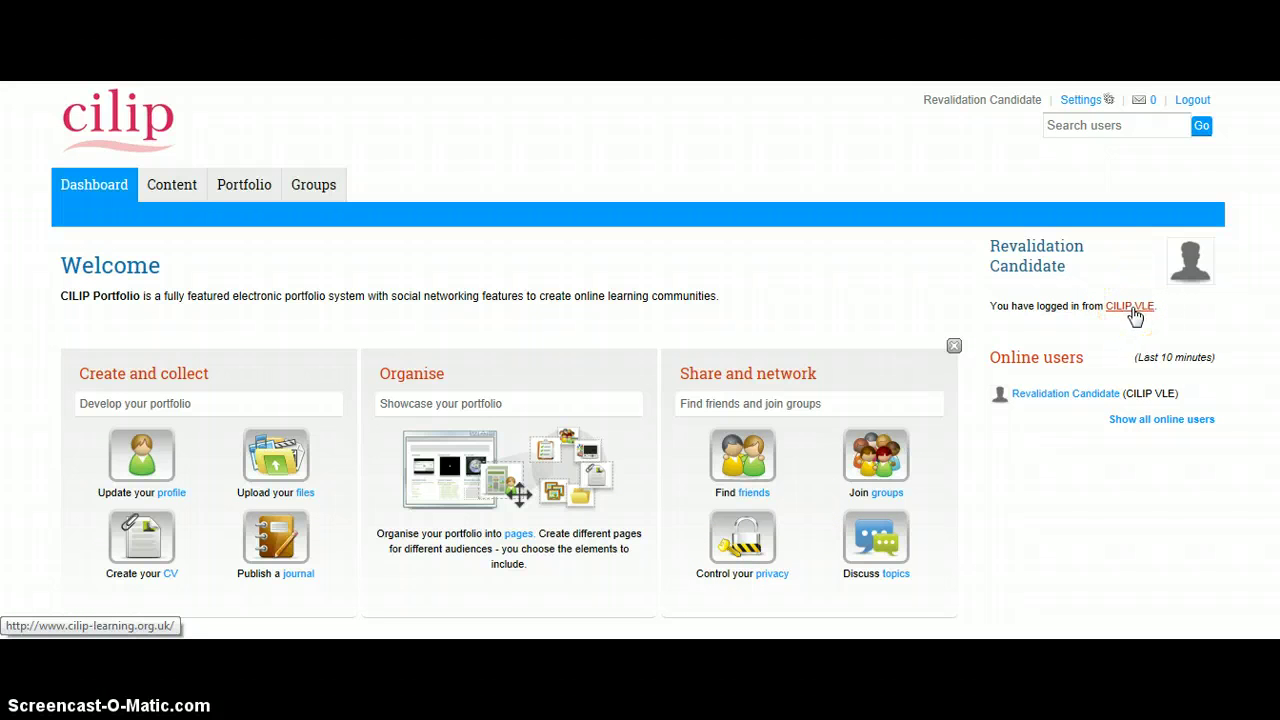
pyautogui.click(1135, 316)
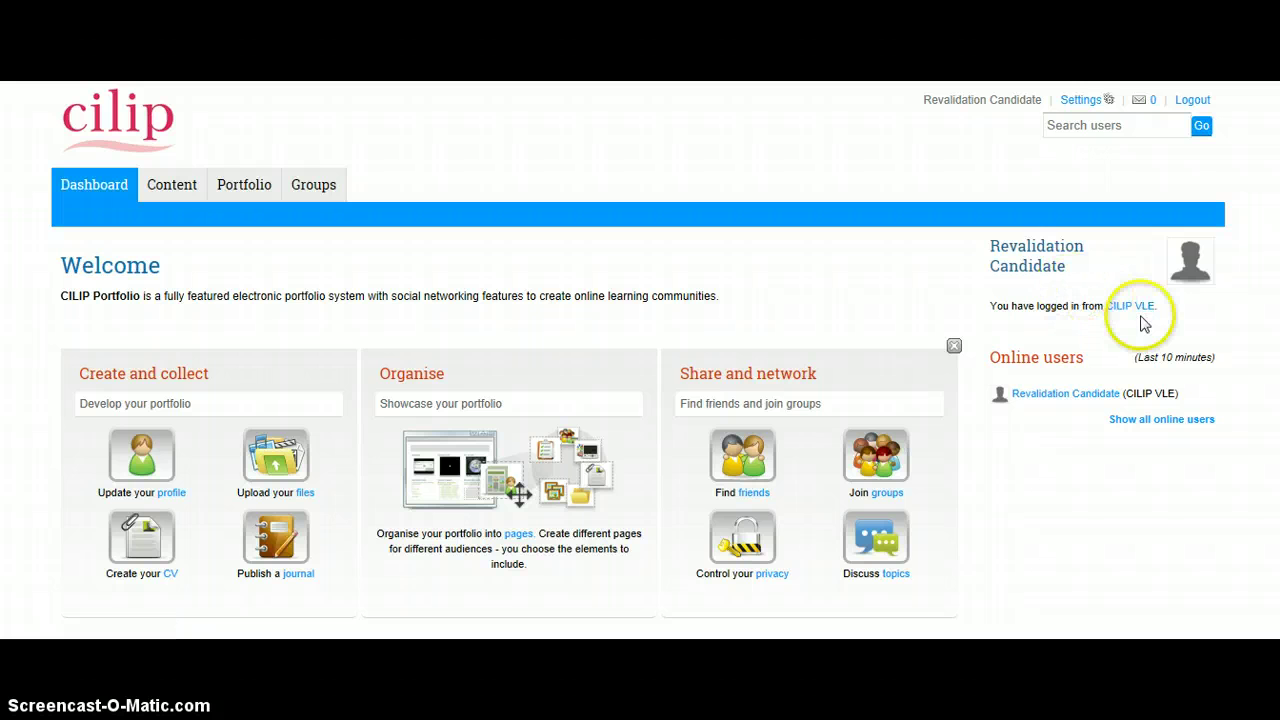
pyautogui.click(1135, 316)
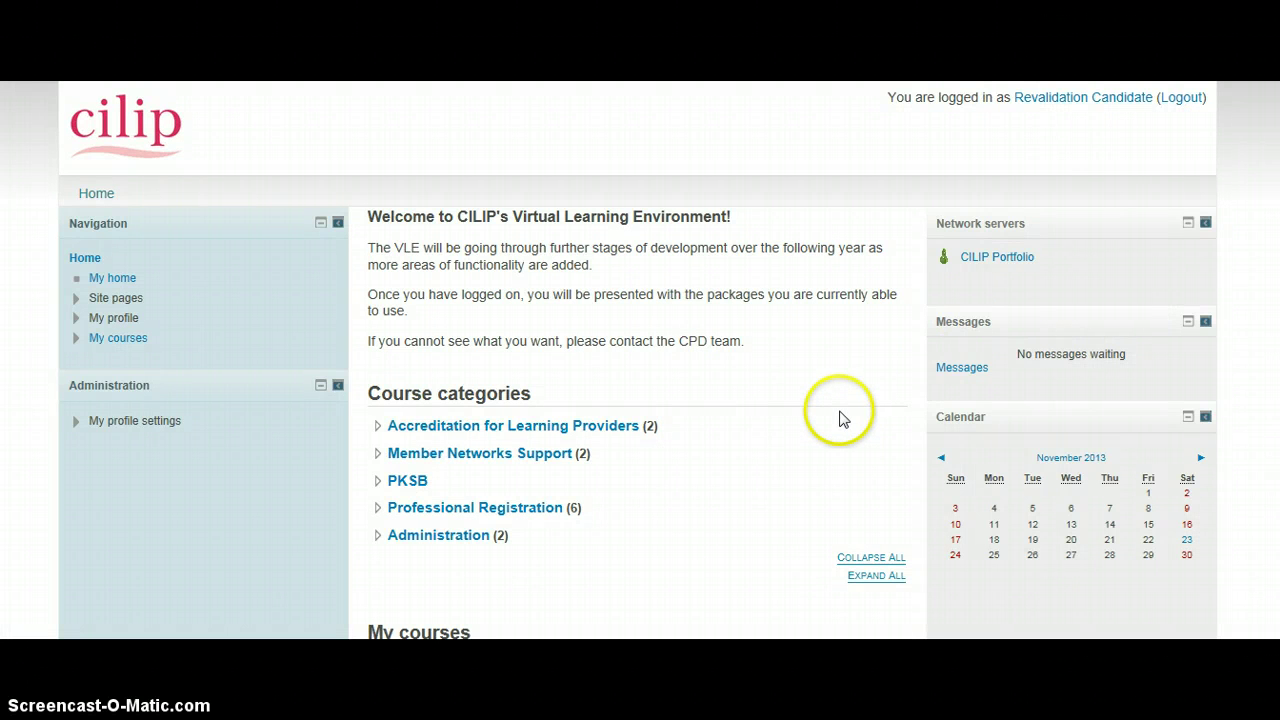
# Open the Revalidation course from My courses and scroll down through its contents
pyautogui.scroll(-3, 843, 409)
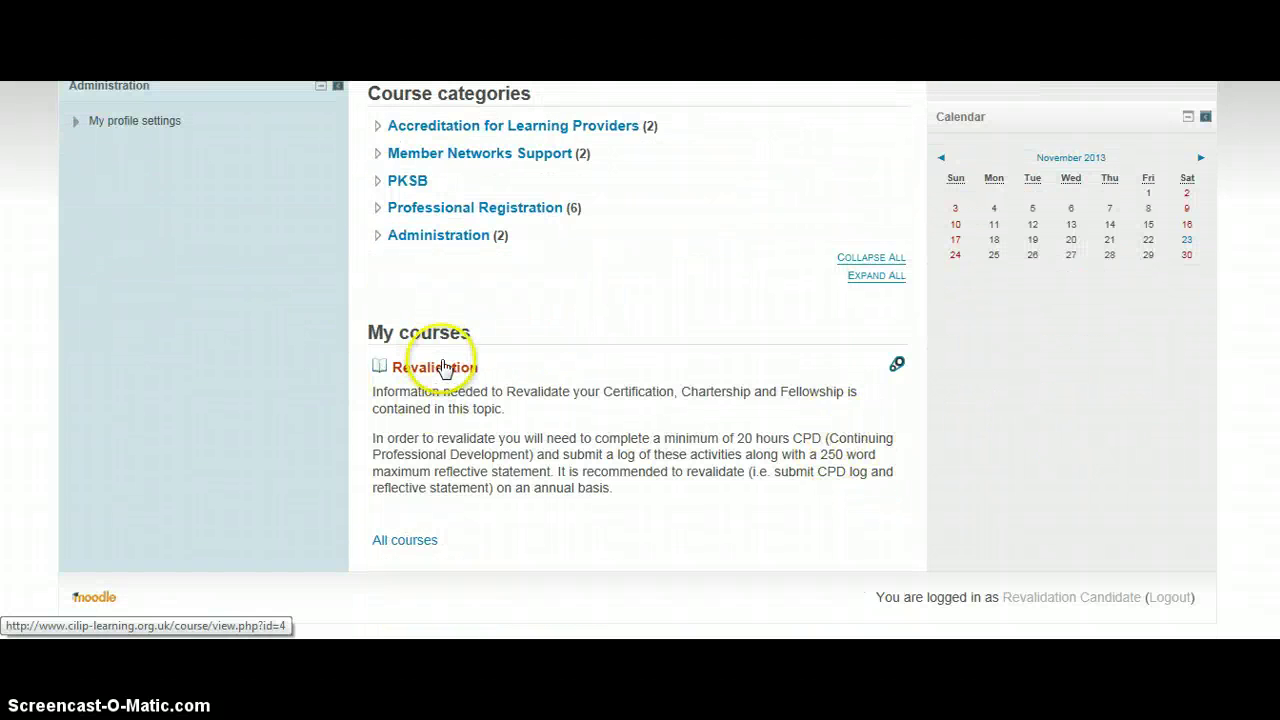
pyautogui.click(449, 373)
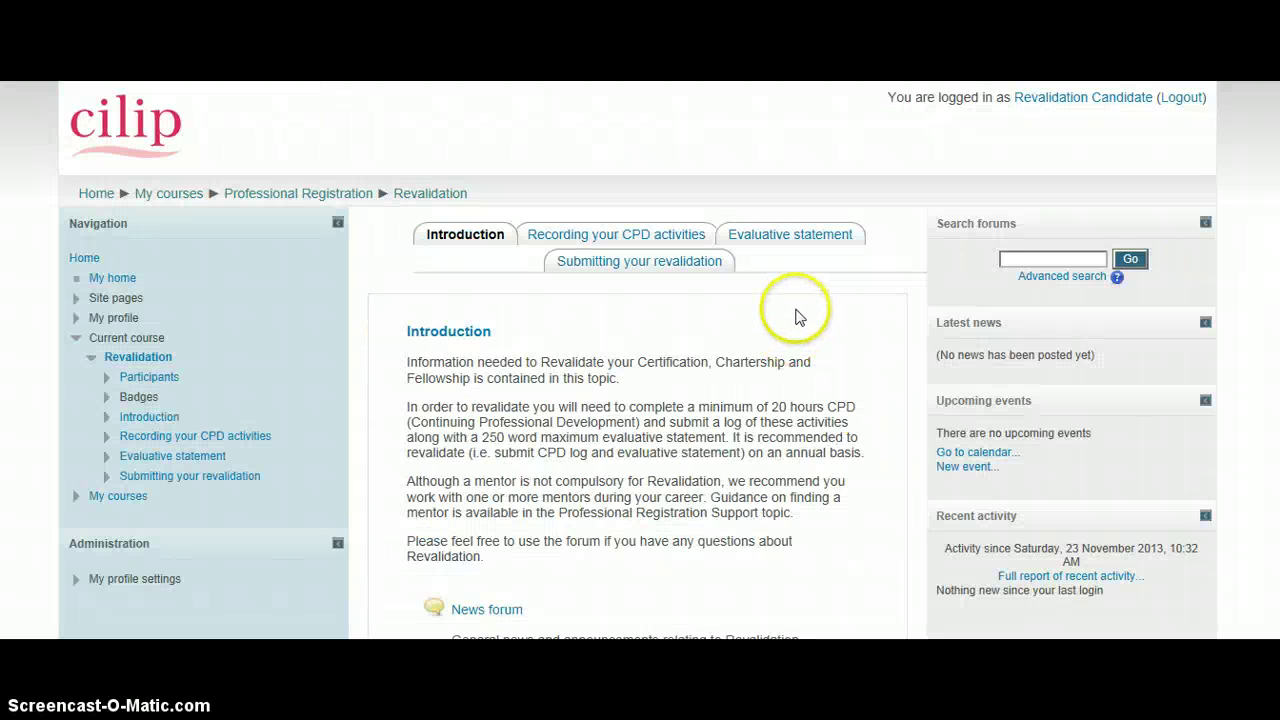
pyautogui.scroll(-1, 810, 310)
pyautogui.scroll(-1, 812, 300)
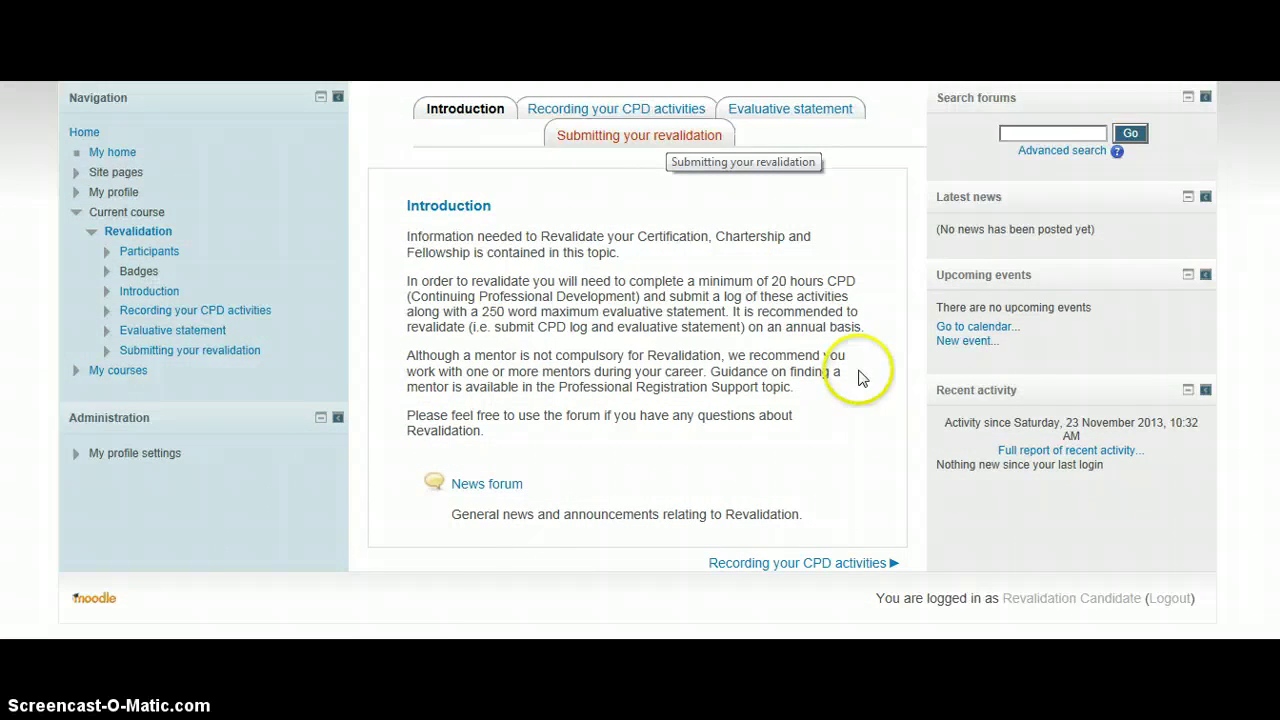
pyautogui.scroll(-1, 760, 330)
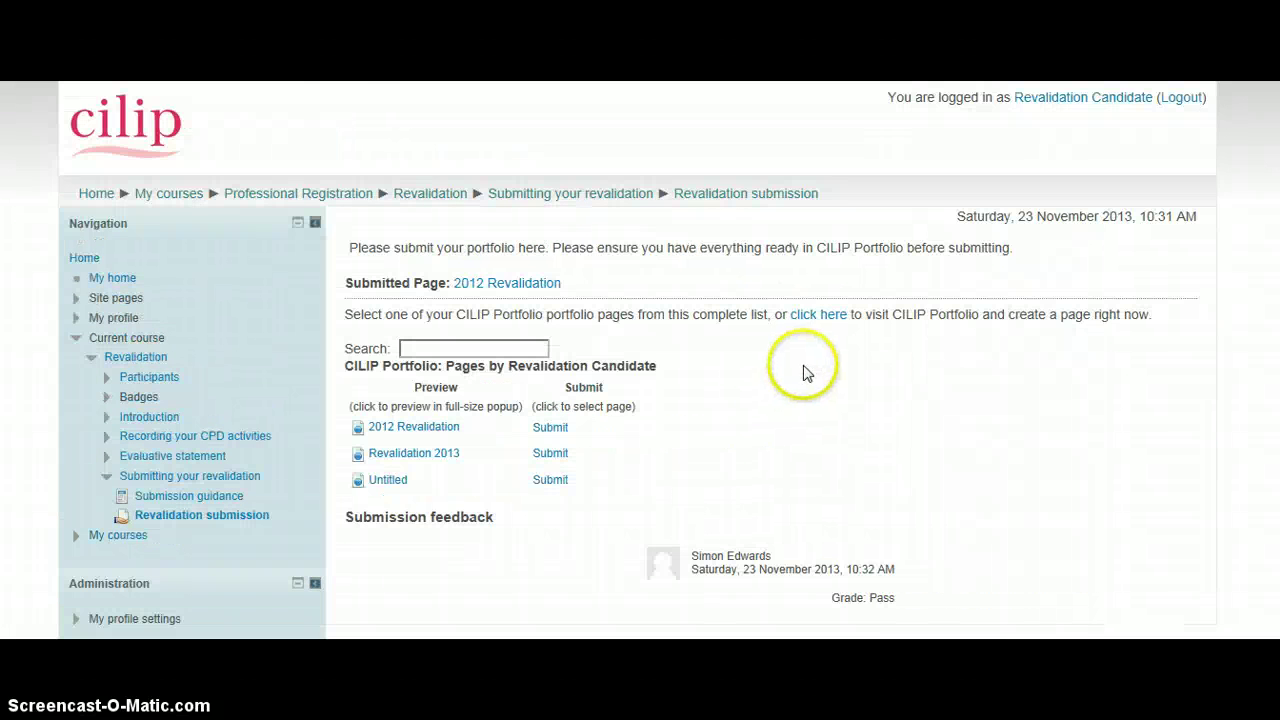
pyautogui.scroll(-2, 985, 424)
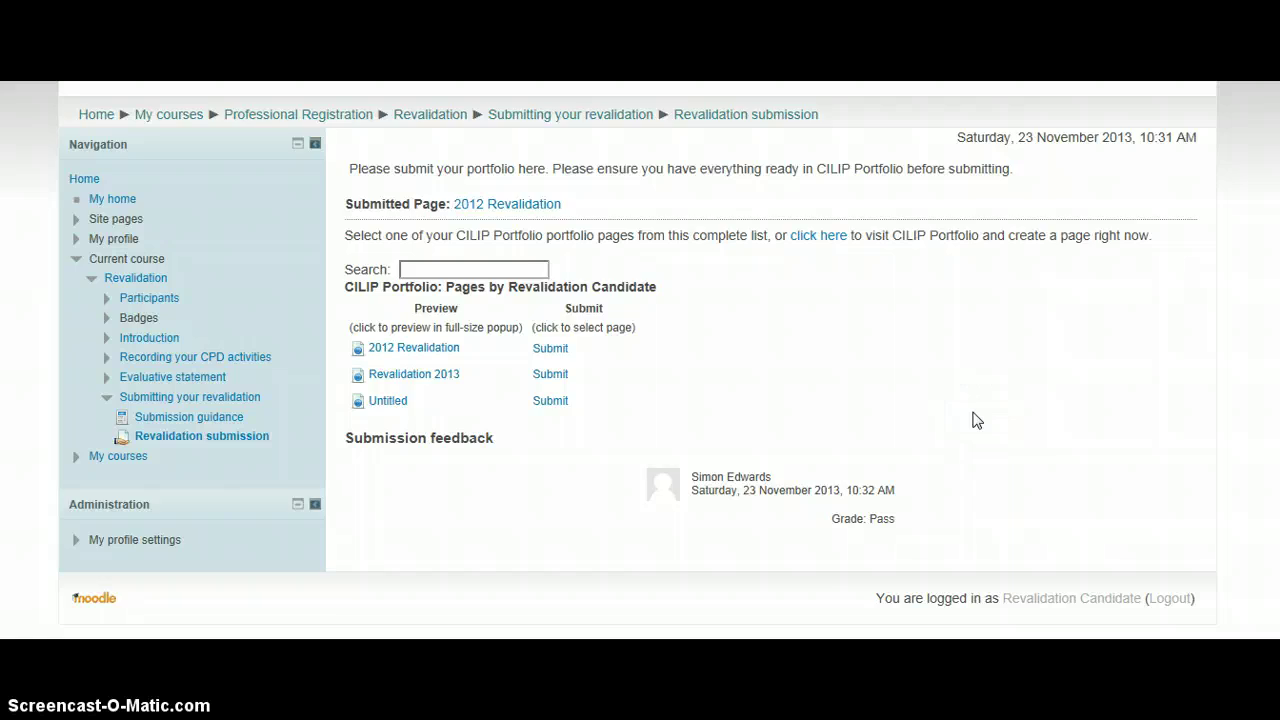
pyautogui.scroll(2, 975, 420)
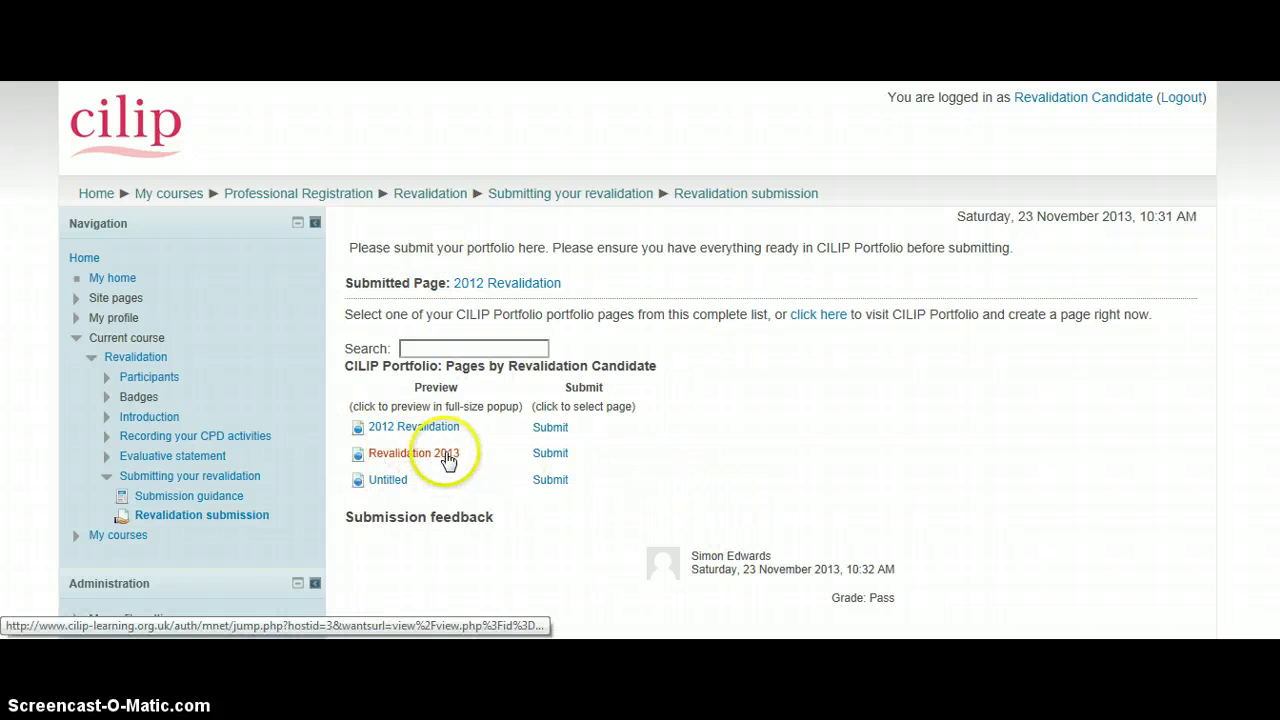
# Submit the Revalidation 2013 page from the CILIP Portfolio pages list
pyautogui.click(563, 458)
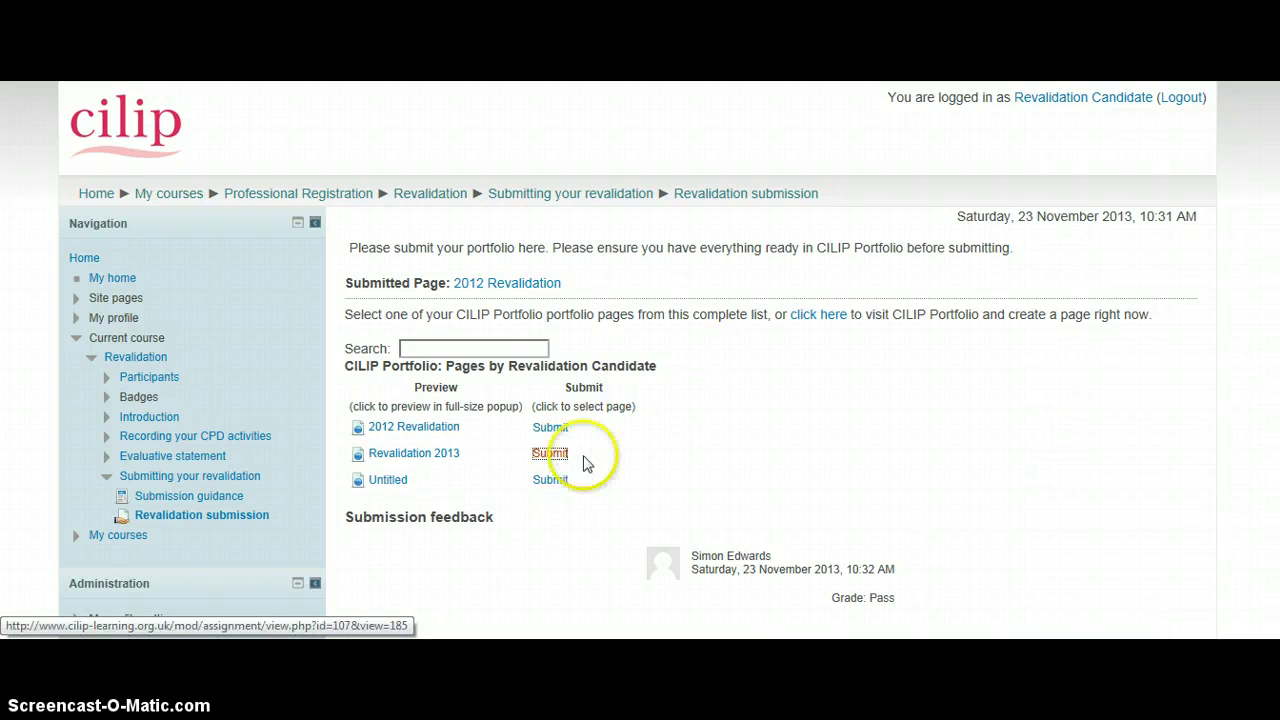